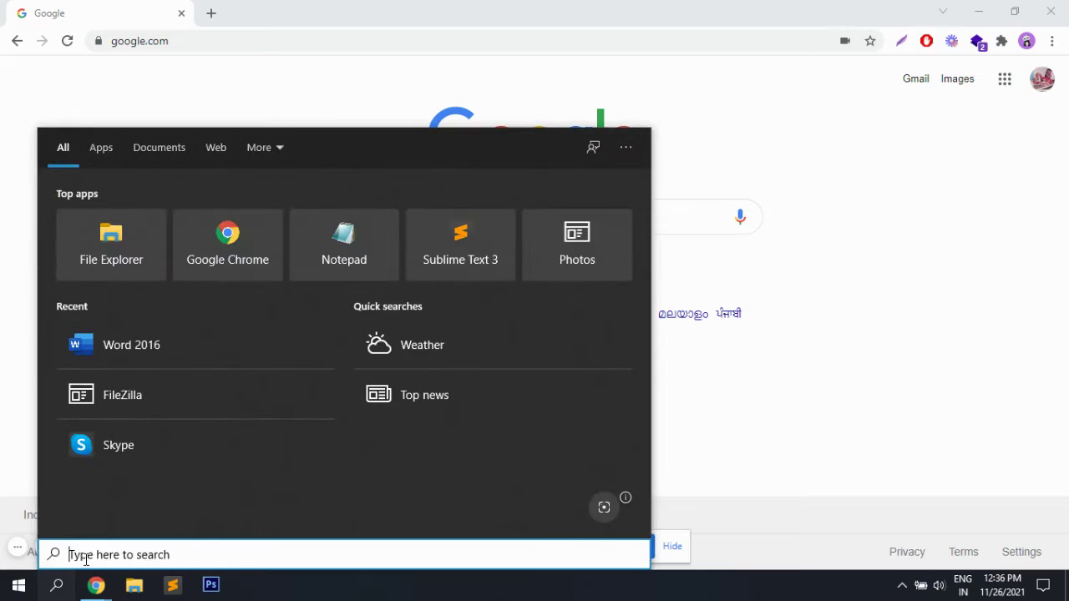
# Launch Word 2016 by searching "ms" in the Start menu
pyautogui.write('ms')
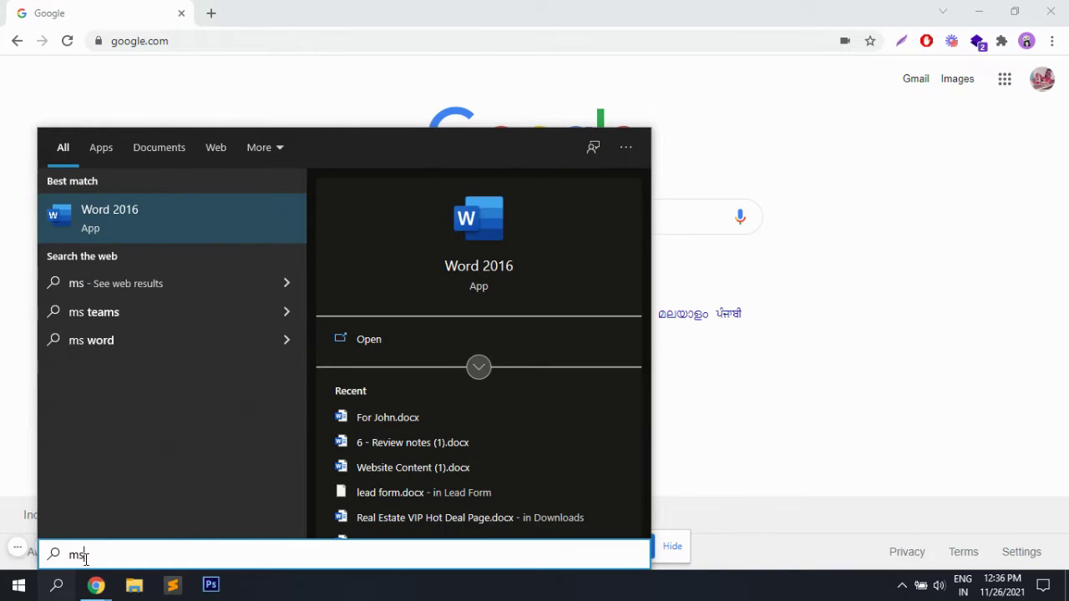
pyautogui.click(132, 227)
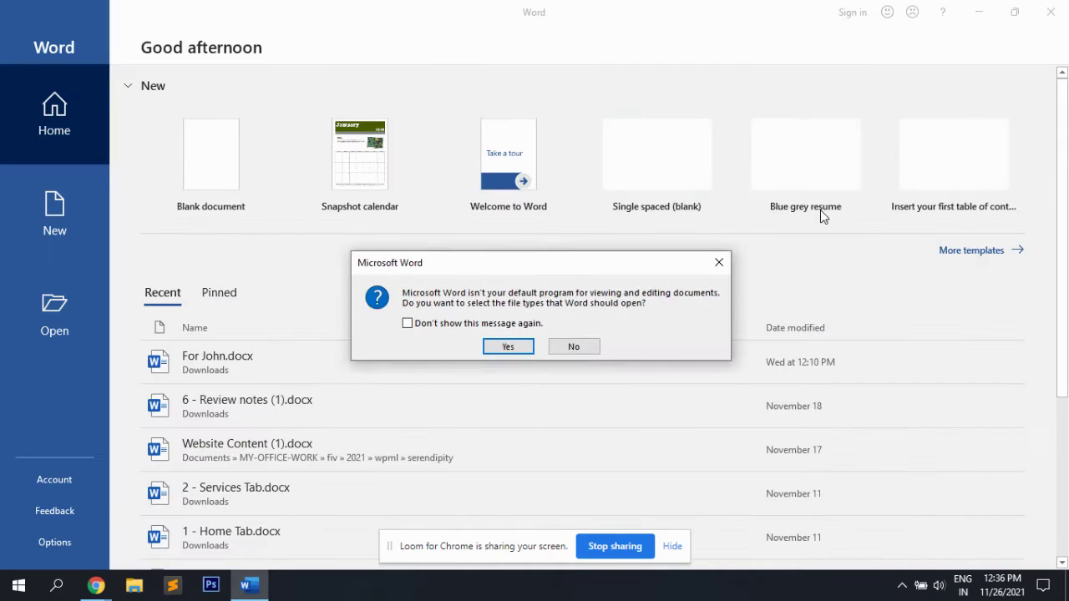
# Dismiss the default-program prompt and create a blank document
pyautogui.click(576, 350)
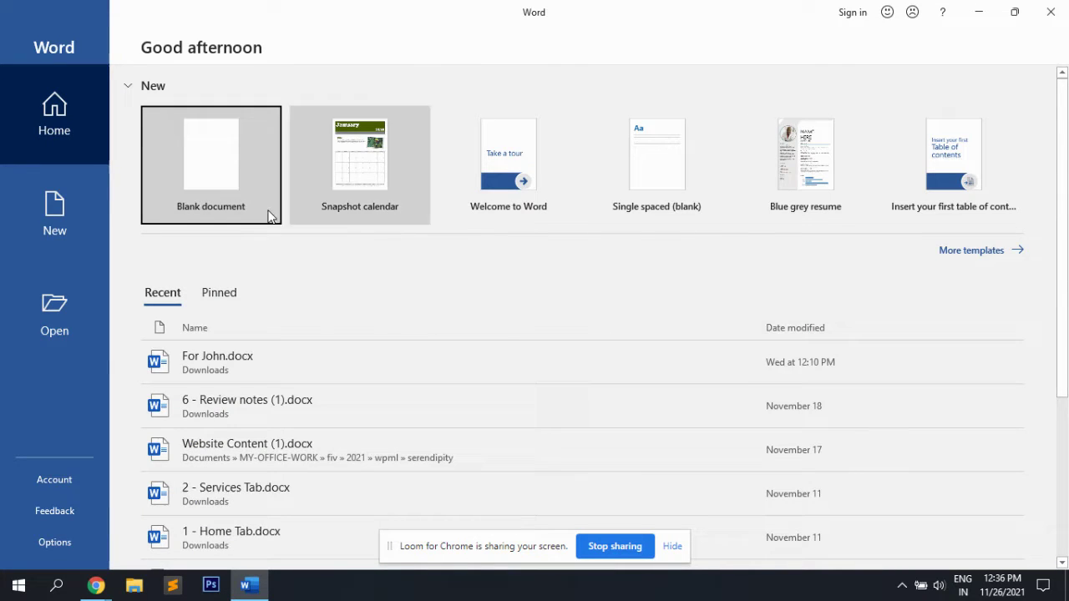
pyautogui.click(216, 176)
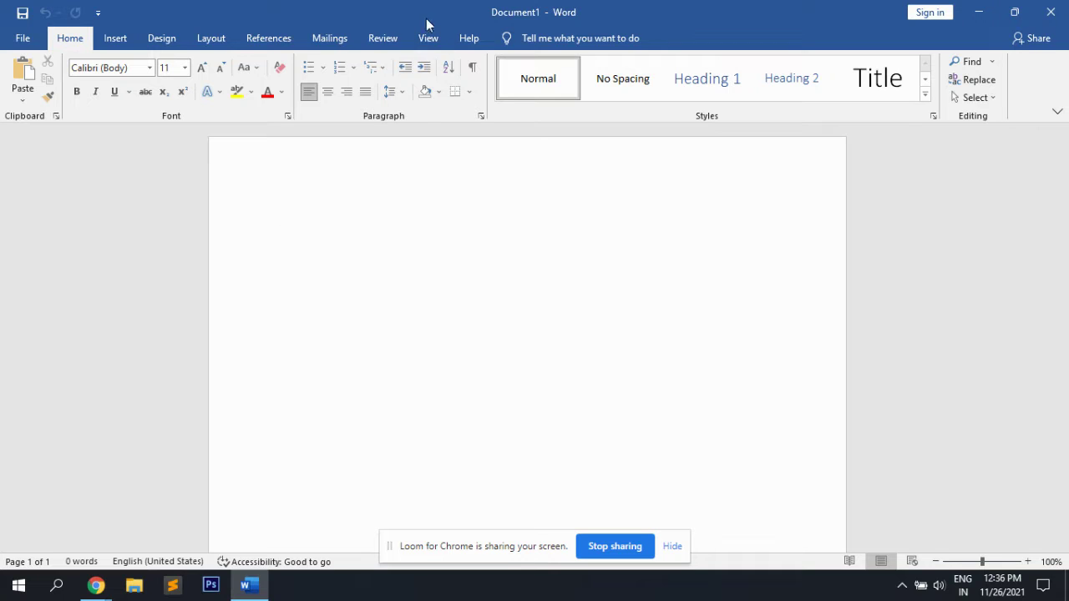
# Turn on the ruler and drag the right indent in to about 4.4 inches
pyautogui.click(427, 38)
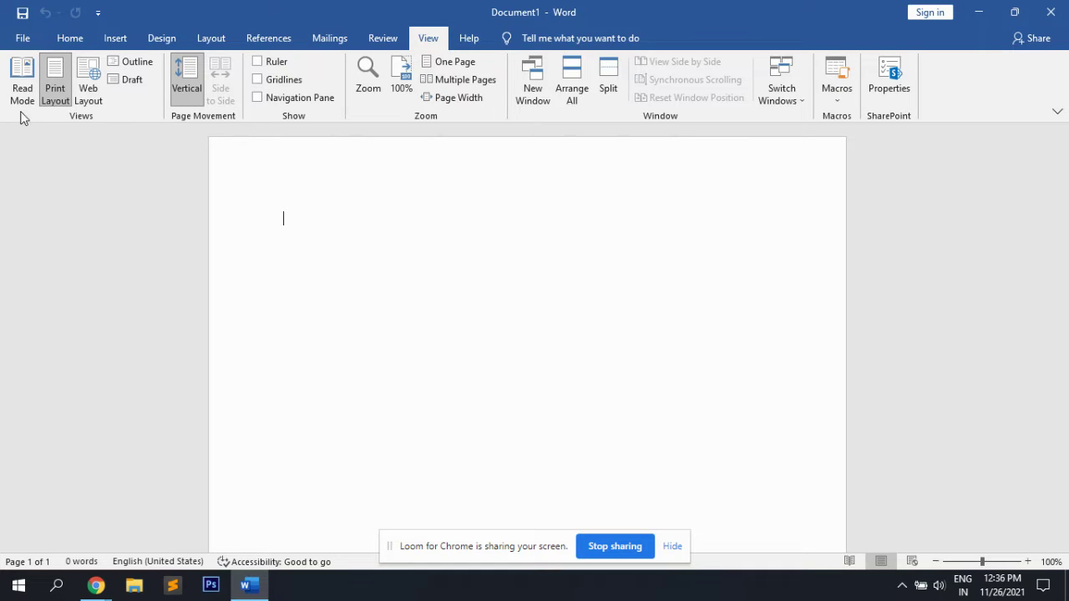
pyautogui.click(258, 64)
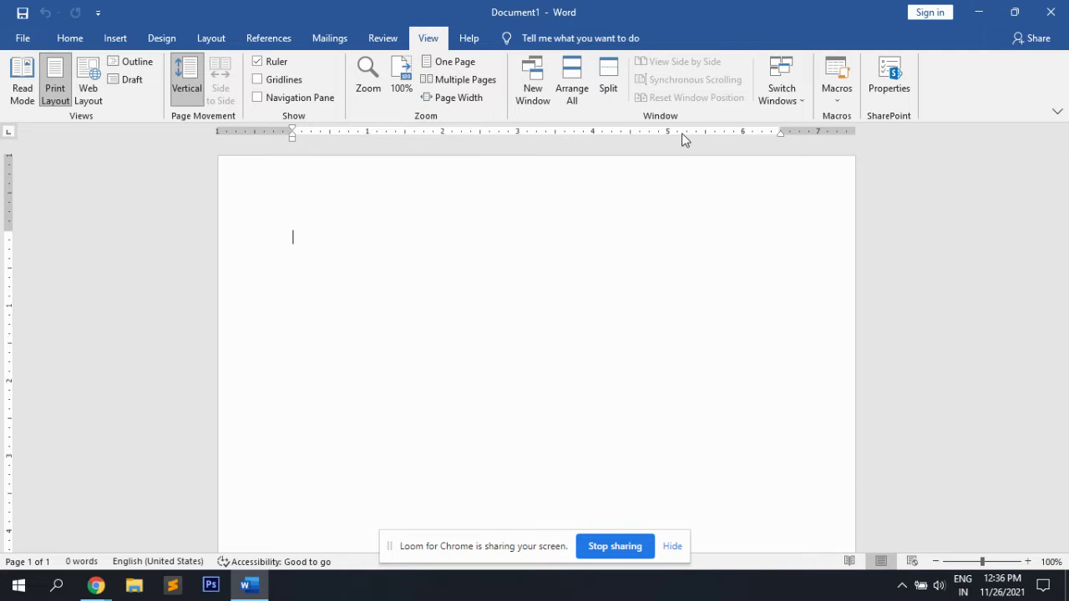
pyautogui.moveTo(774, 131); pyautogui.dragTo(620, 131)
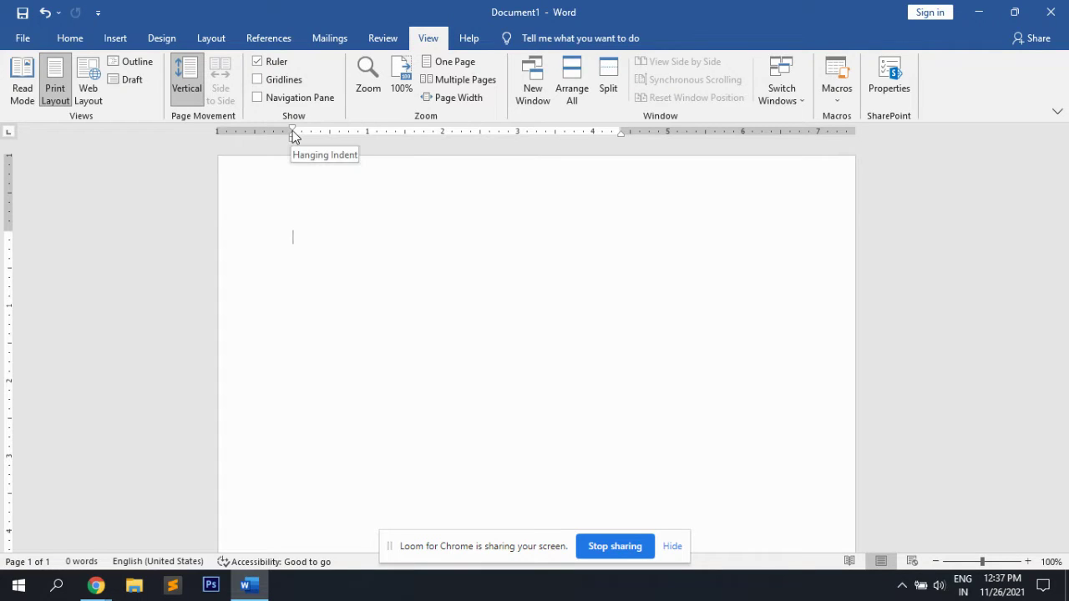
# Set a 1.75-inch left indent, paste the Lorem Ipsum paragraph, then widen its right indent
pyautogui.moveTo(293, 137); pyautogui.dragTo(425, 137)
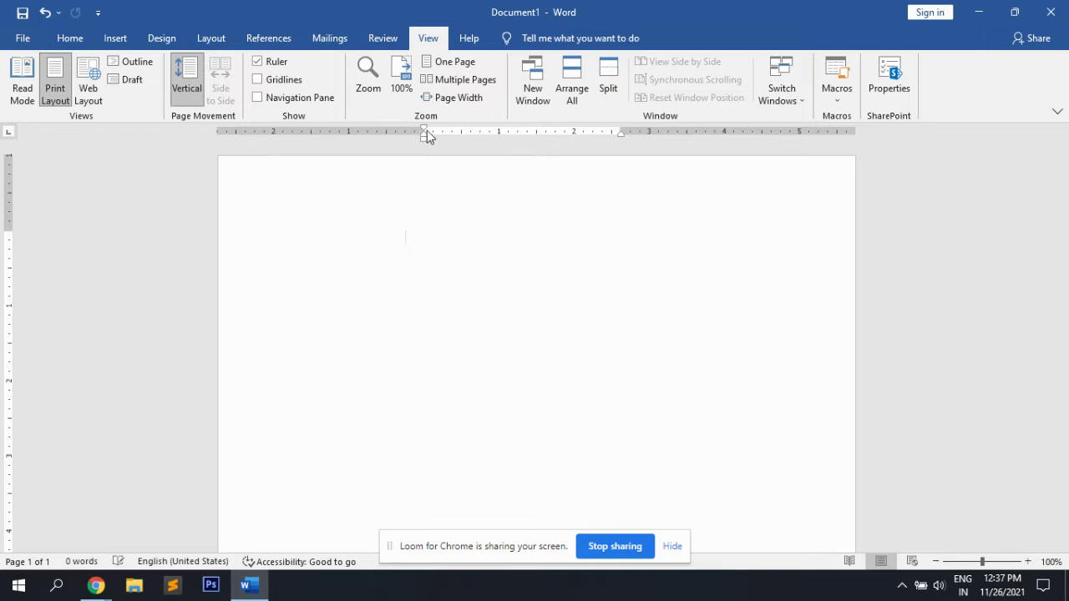
pyautogui.write("Lorem Ipsum is simply dummy text of the printing and typesetting industry. Lorem Ipsum has been the industry's standard dummy text ever since the 1500s, when an unknown printer took a galley of type and scrambled it to make a type specimen book. It has survived not only five centuries, but also the leap into electronic typesetting, remaining essentially unchanged. It was popularised in the 1960s with the release of Letraset sheets containing Lorem Ipsum passages, and more recently with desktop publishing software like Aldus PageMaker including versions of Lorem Ipsum.")
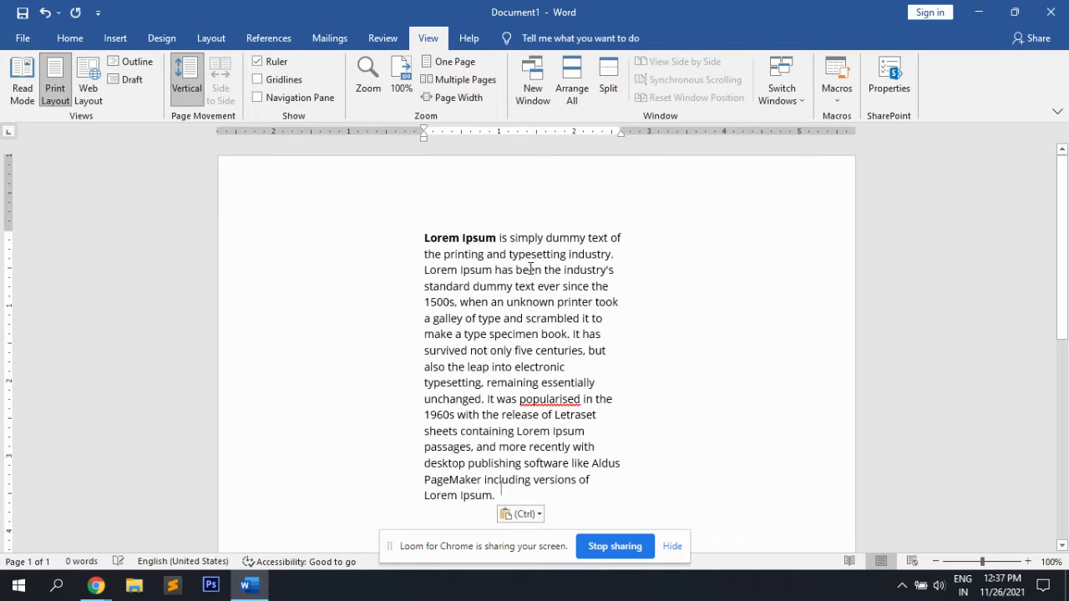
pyautogui.scroll(-2, 660, 317)
pyautogui.scroll(3, 647, 317)
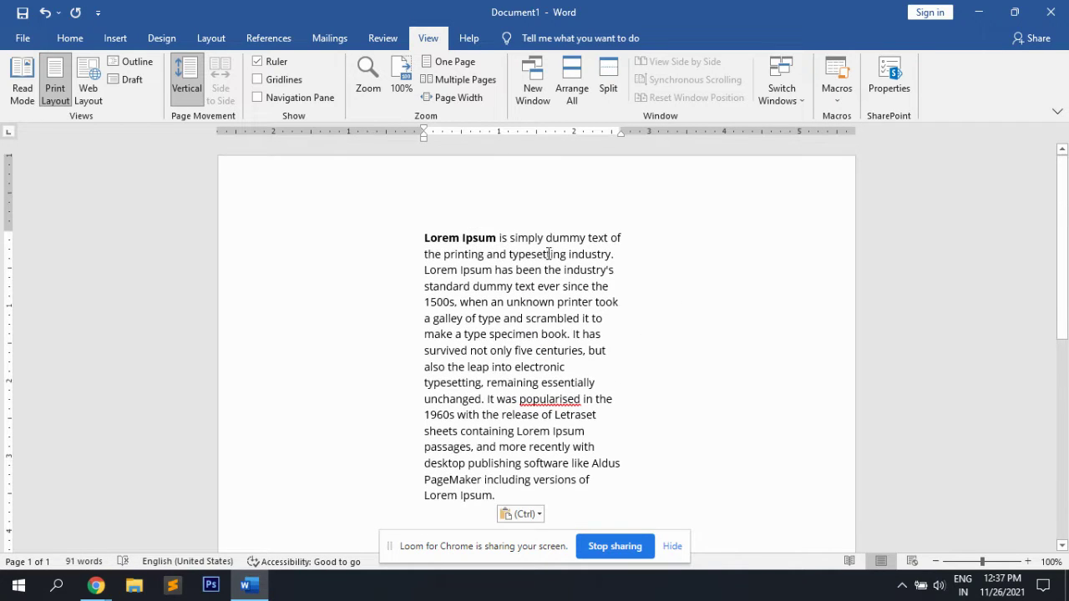
pyautogui.scroll(-5, 614, 334)
pyautogui.scroll(5, 608, 334)
pyautogui.scroll(1, 608, 333)
pyautogui.moveTo(622, 132); pyautogui.dragTo(795, 131)
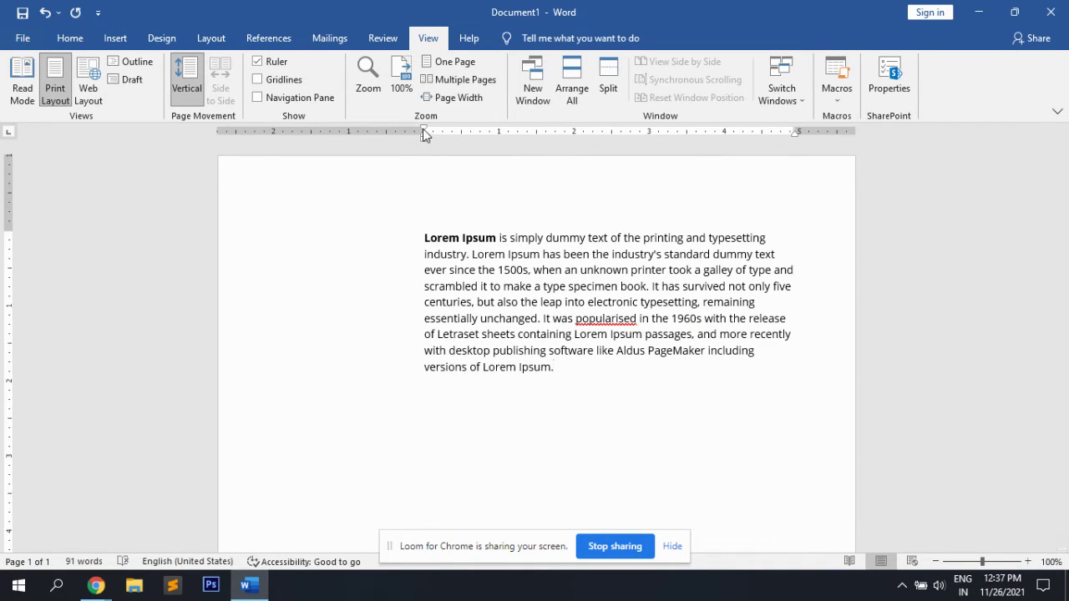
# Adjust the left indent and add the filler lines Lejioerg, Sdvihuihv and dihrh
pyautogui.moveTo(423, 131); pyautogui.dragTo(283, 131)
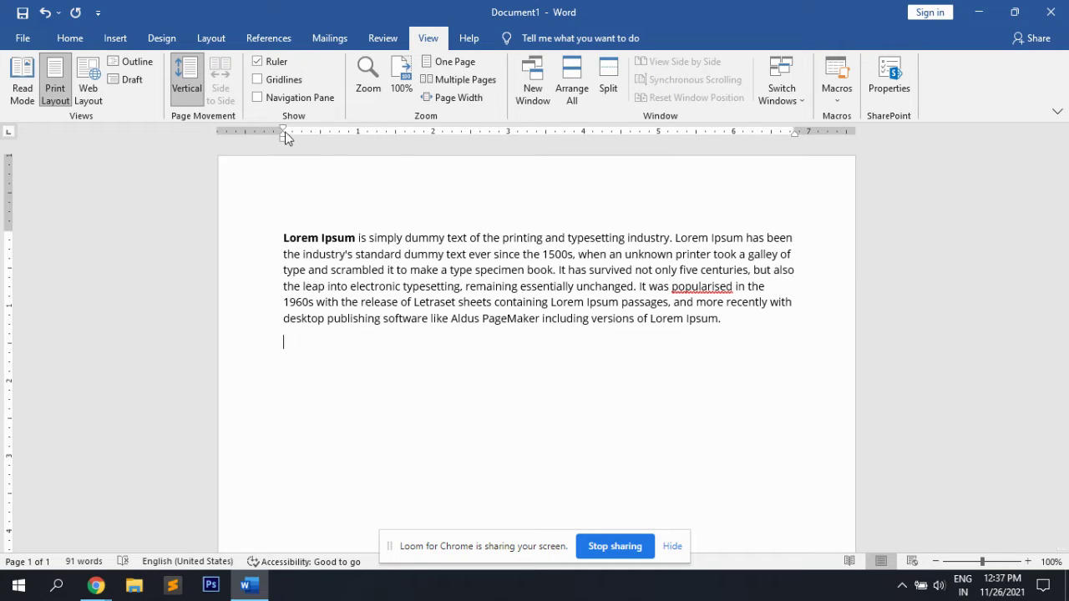
pyautogui.moveTo(283, 132); pyautogui.dragTo(339, 132)
pyautogui.write('lejioerg')
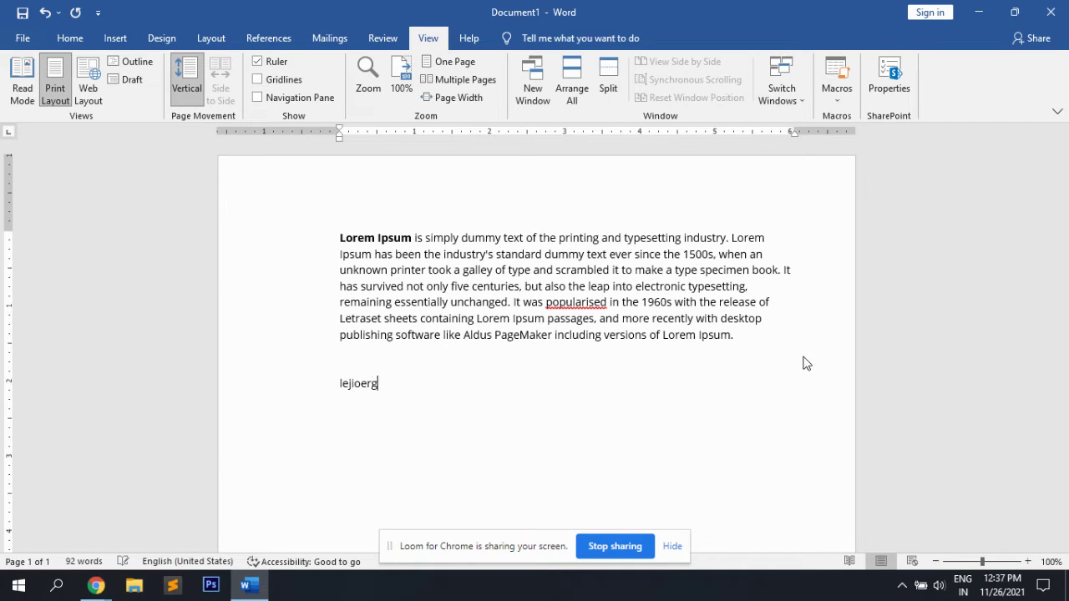
pyautogui.press('Return')
pyautogui.press('Return')
pyautogui.write('s')
pyautogui.press('Return')
pyautogui.write('dihrh')
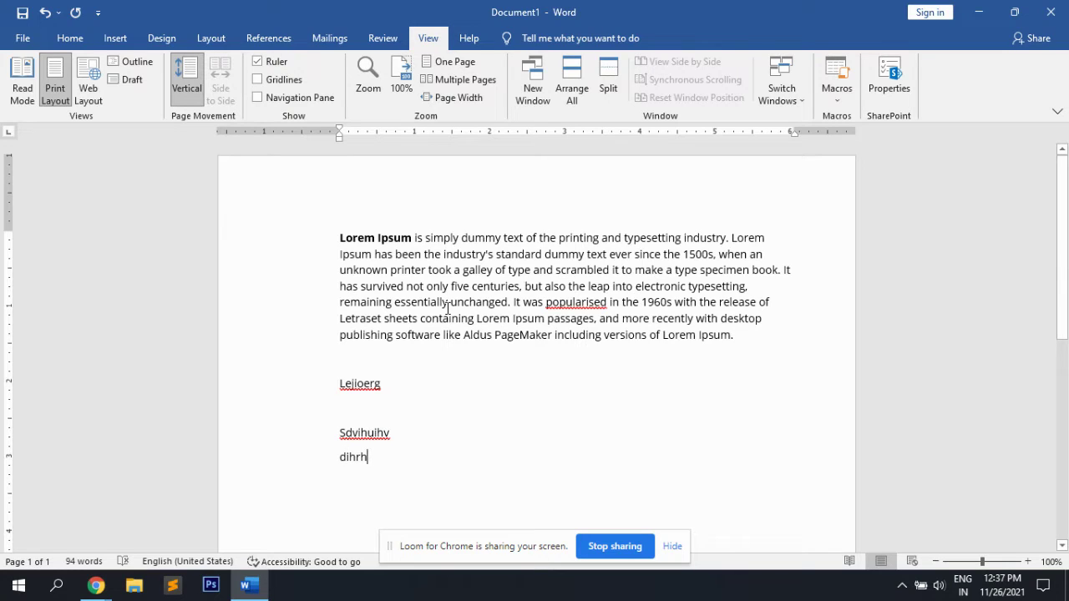
pyautogui.click(443, 368)
# Narrow the right indent to about 5.3 inches and move the left indent back out
pyautogui.moveTo(791, 133); pyautogui.dragTo(738, 134)
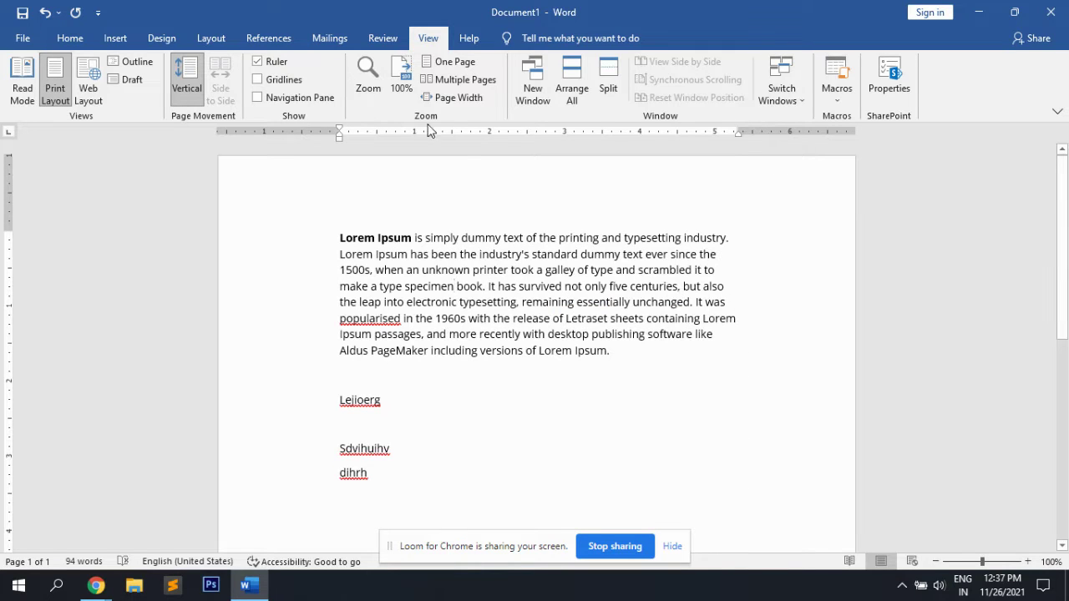
pyautogui.click(257, 61)
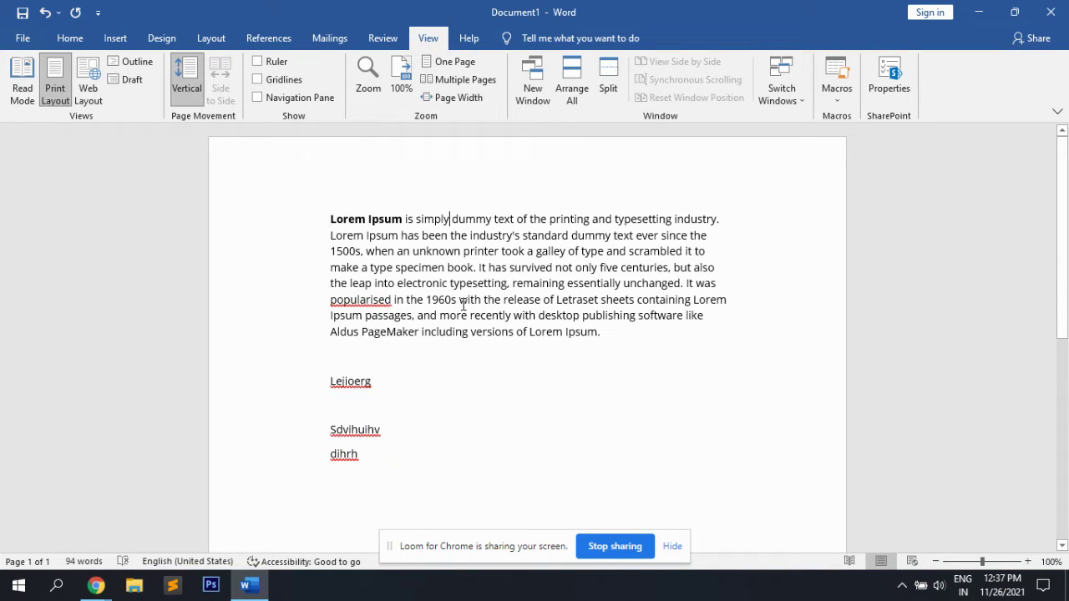
pyautogui.click(257, 61)
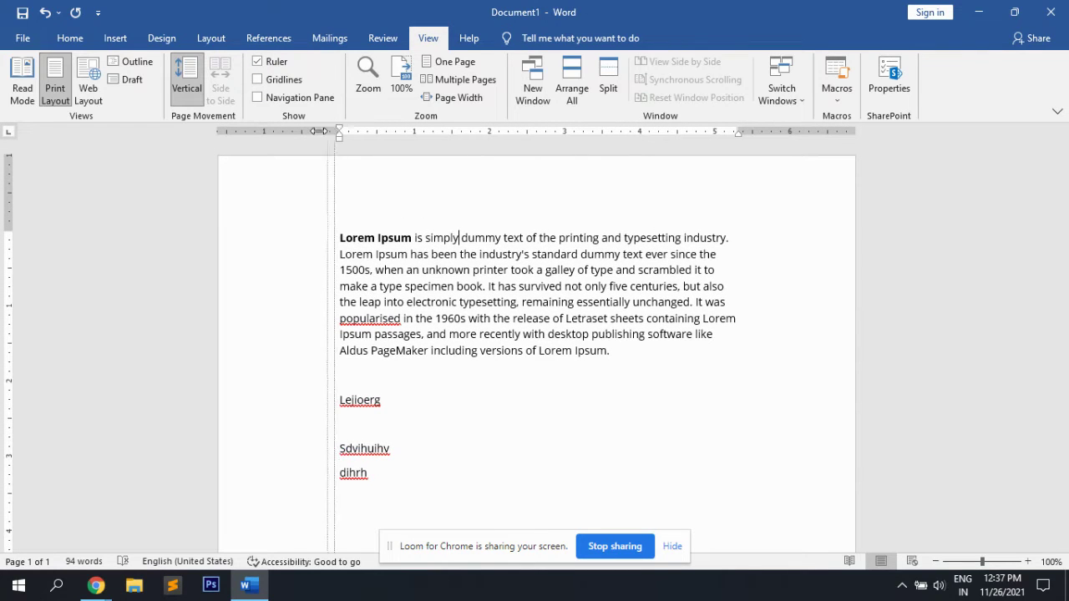
pyautogui.moveTo(337, 131); pyautogui.dragTo(278, 132)
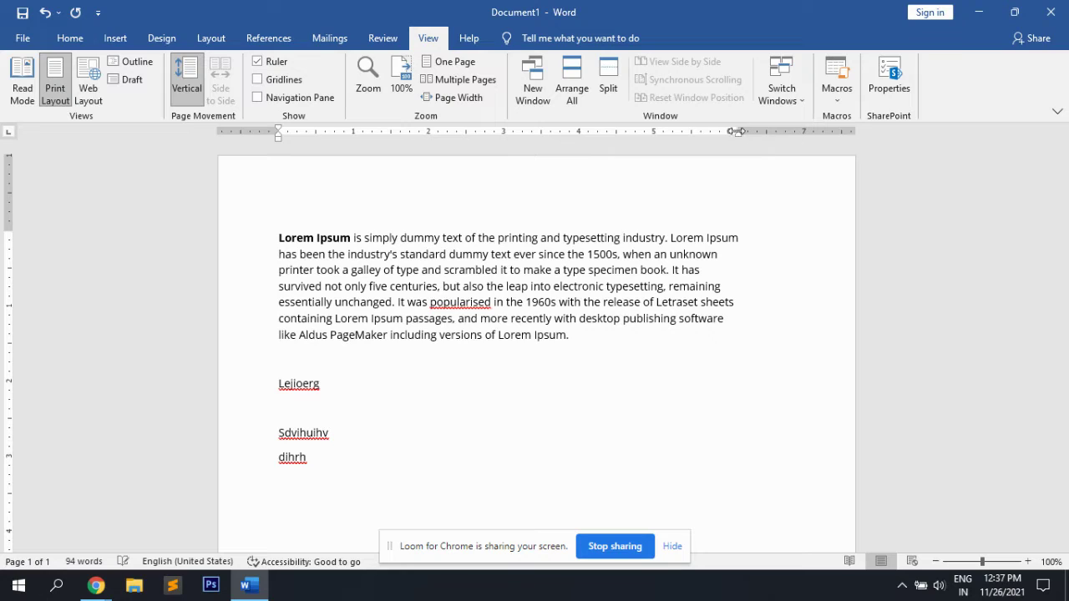
# Replace the three filler lines with four pasted copies of the paragraph, separated by blank lines
pyautogui.click(472, 361)
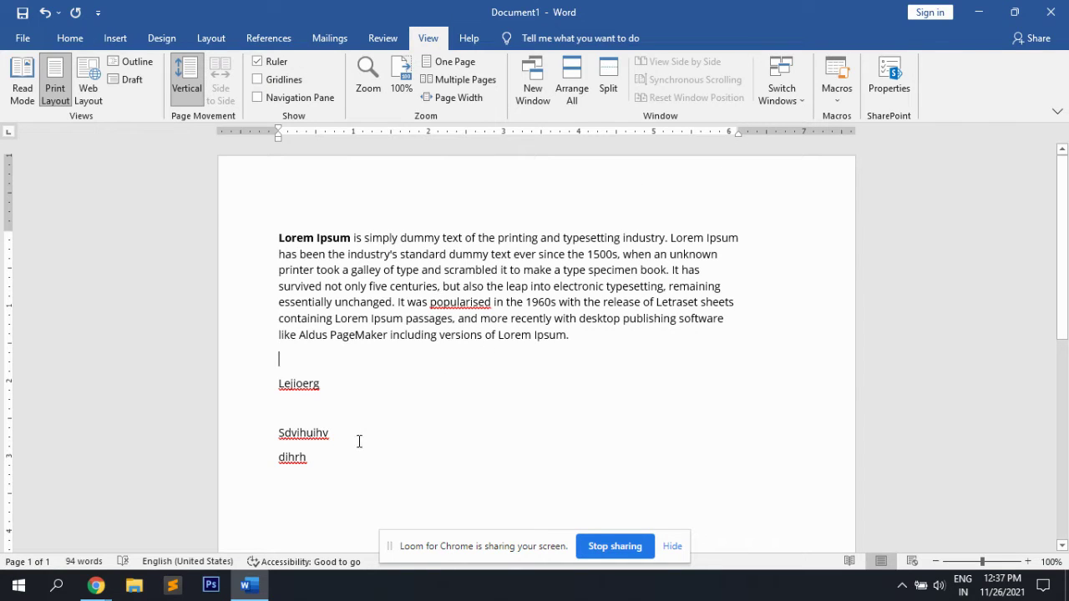
pyautogui.moveTo(311, 458); pyautogui.dragTo(266, 382)
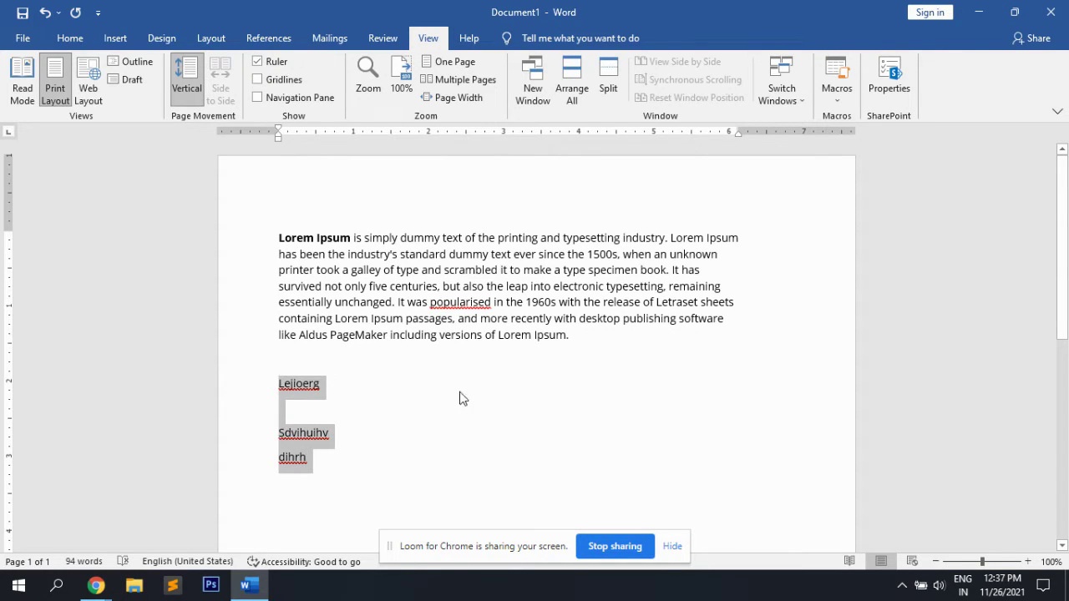
pyautogui.write("Lorem Ipsum is simply dummy text of the printing and typesetting industry. Lorem Ipsum has been the industry's standard dummy text ever since the 1500s, when an unknown printer took a galley of type and scrambled it to make a type specimen book. It has survived not only five centuries, but also the leap into electronic typesetting, remaining essentially unchanged. It was popularised in the 1960s with the release of Letraset sheets containing Lorem Ipsum passages, and more recently with desktop publishing software like Aldus PageMaker including versions of Lorem Ipsum.")
pyautogui.press('Return')
pyautogui.press('Return')
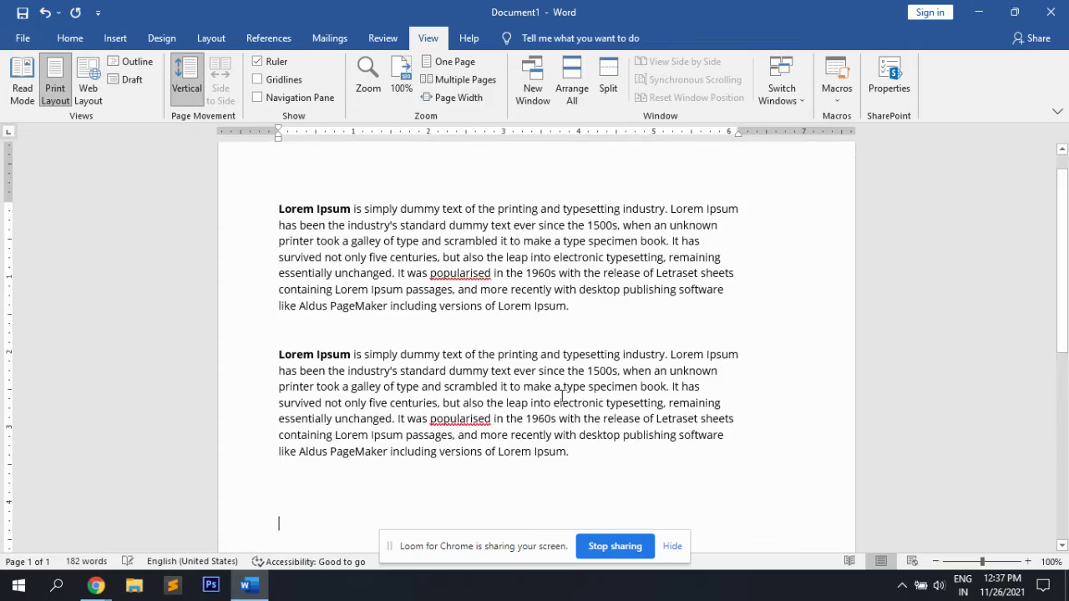
pyautogui.write("Lorem Ipsum is simply dummy text of the printing and typesetting industry. Lorem Ipsum has been the industry's standard dummy text ever since the 1500s, when an unknown printer took a galley of type and scrambled it to make a type specimen book. It has survived not only five centuries, but also the leap into electronic typesetting, remaining essentially unchanged. It was popularised in the 1960s with the release of Letraset sheets containing Lorem Ipsum passages, and more recently with desktop publishing software like Aldus PageMaker including versions of Lorem Ipsum.")
pyautogui.press('Return')
pyautogui.press('Return')
pyautogui.write("Lorem Ipsum is simply dummy text of the printing and typesetting industry. Lorem Ipsum has been the industry's standard dummy text ever since the 1500s, when an unknown printer took a galley of type and scrambled it to make a type specimen book. It has survived not only five centuries, but also the leap into electronic typesetting, remaining essentially unchanged. It was popularised in the 1960s with the release of Letraset sheets containing Lorem Ipsum passages, and more recently with desktop publishing software like Aldus PageMaker including versions of Lorem Ipsum.")
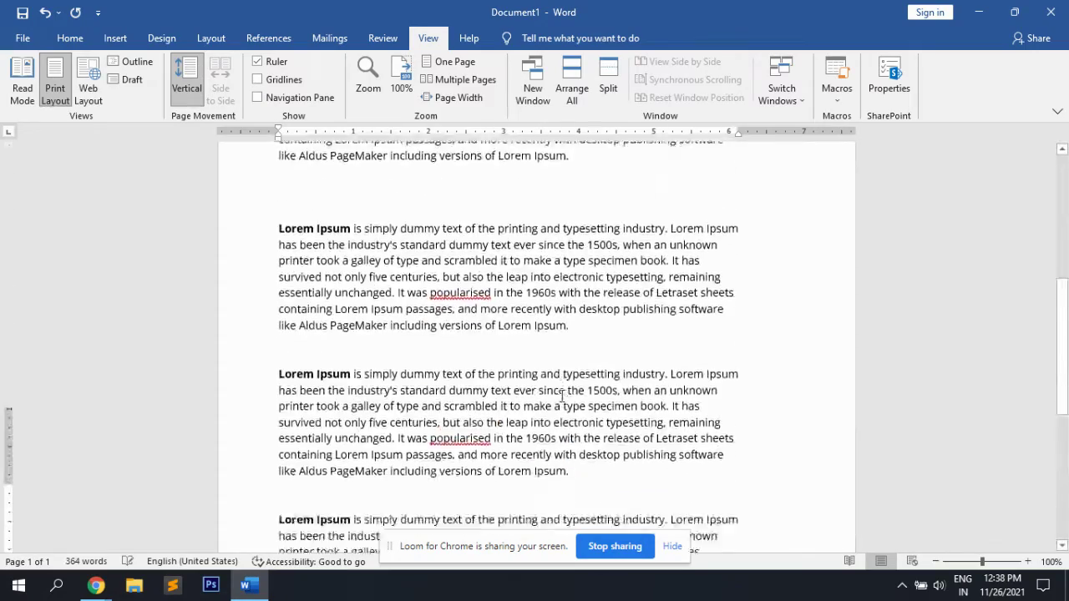
pyautogui.press('Return')
pyautogui.press('Return')
pyautogui.write("Lorem Ipsum is simply dummy text of the printing and typesetting industry. Lorem Ipsum has been the industry's standard dummy text ever since the 1500s, when an unknown printer took a galley of type and scrambled it to make a type specimen book. It has survived not only five centuries, but also the leap into electronic typesetting, remaining essentially unchanged. It was popularised in the 1960s with the release of Letraset sheets containing Lorem Ipsum passages, and more recently with desktop publishing software like Aldus PageMaker including versions of Lorem Ipsum.")
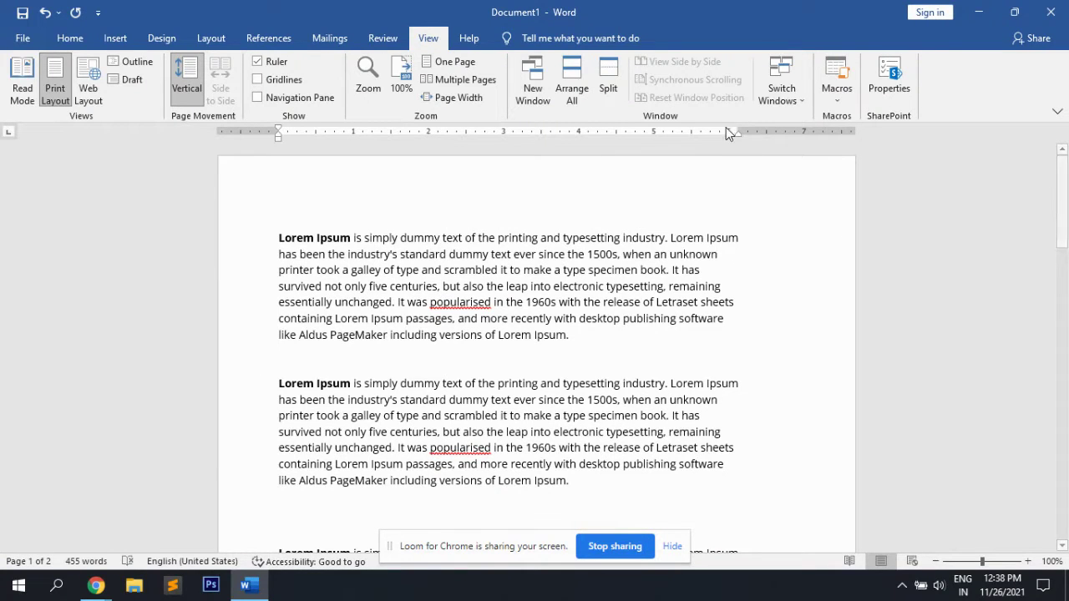
# Widen the paragraphs to the right and adjust the top margin on the vertical ruler
pyautogui.moveTo(738, 131); pyautogui.dragTo(792, 136)
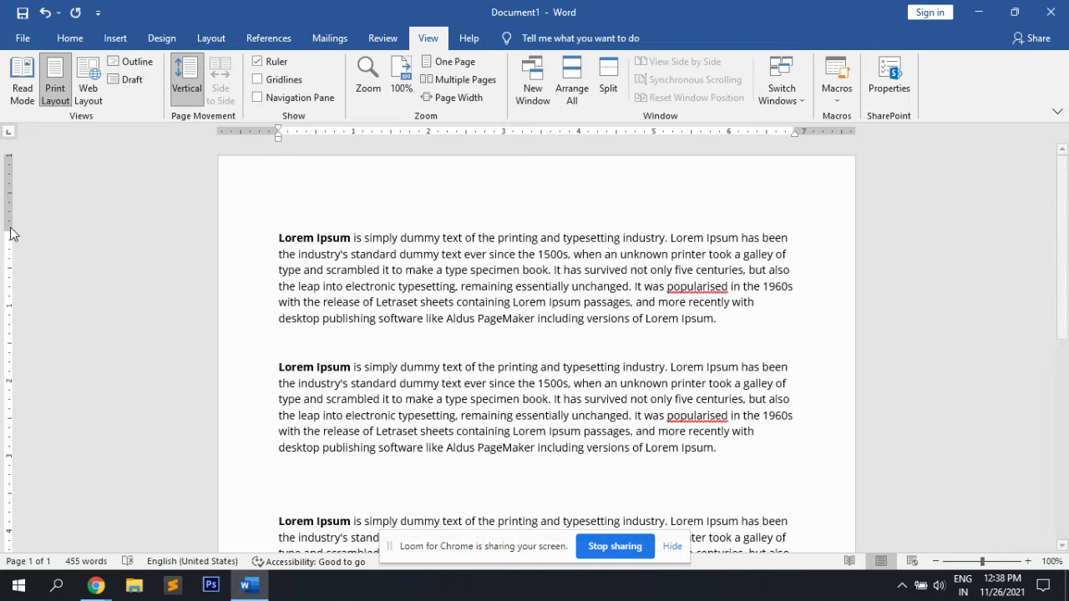
pyautogui.moveTo(8, 232); pyautogui.dragTo(6, 181)
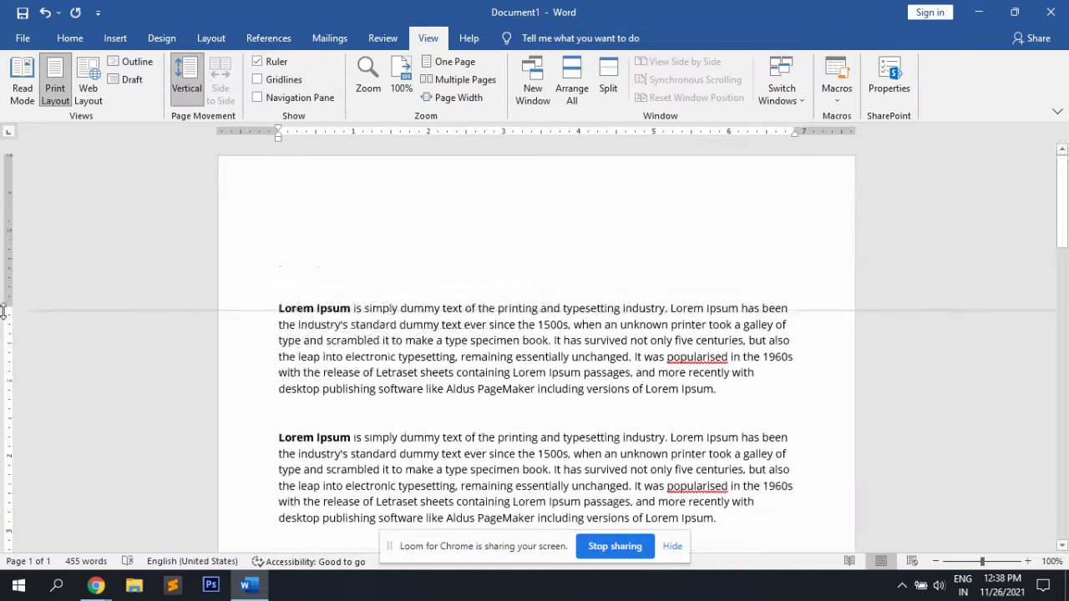
pyautogui.moveTo(7, 181)
pyautogui.mouseDown()
pyautogui.moveTo(4, 218)
pyautogui.moveTo(3, 164)
pyautogui.moveTo(2, 224)
pyautogui.moveTo(2, 207)
pyautogui.mouseUp()
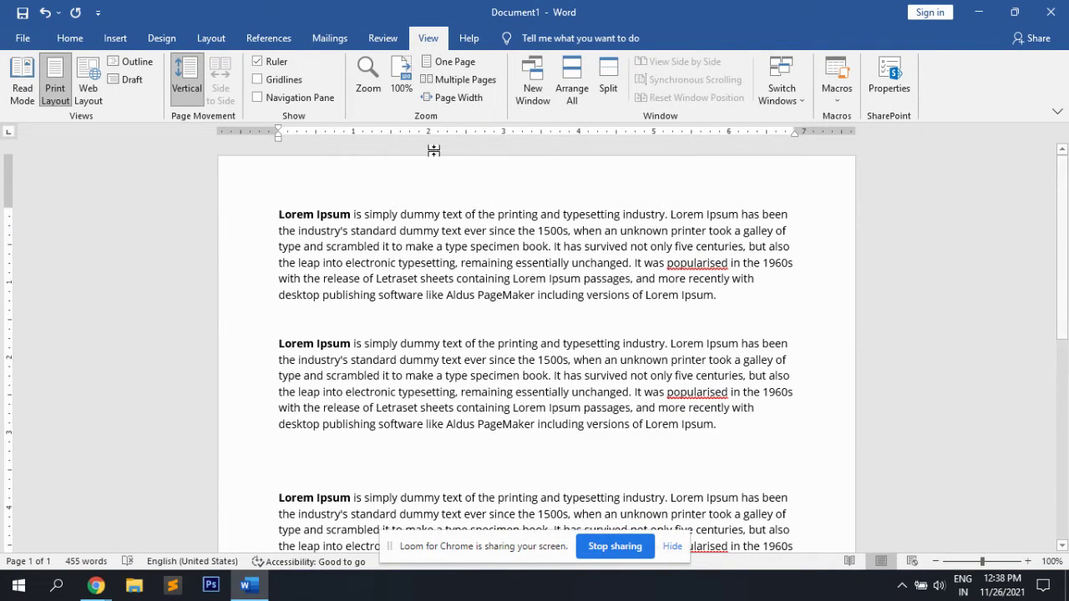
# Hide the ruler and add blank lines after the last paragraph to reach page two
pyautogui.click(256, 63)
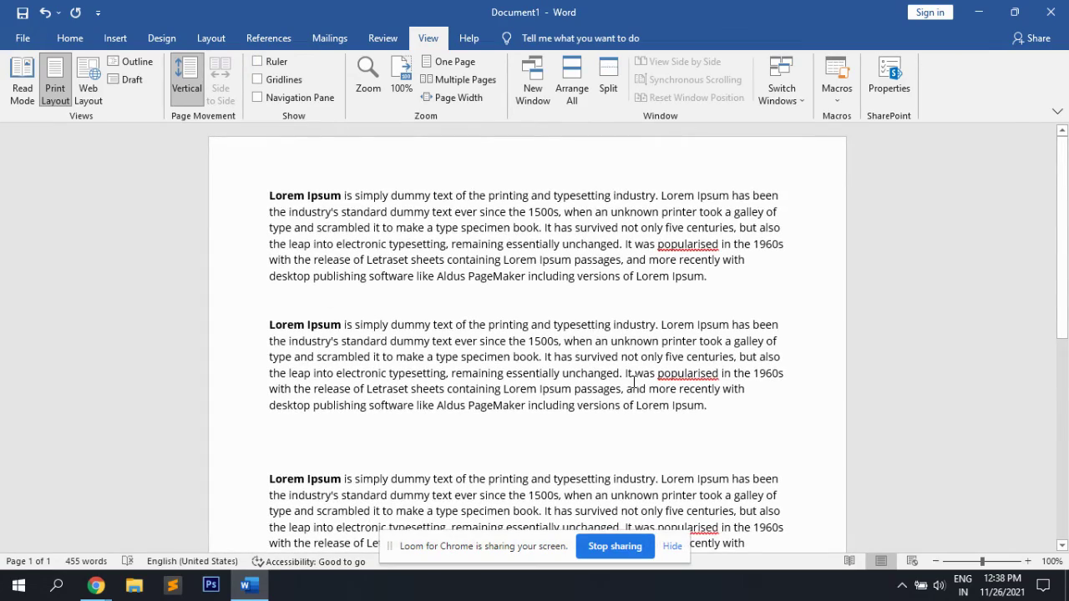
pyautogui.scroll(-3, 634, 382)
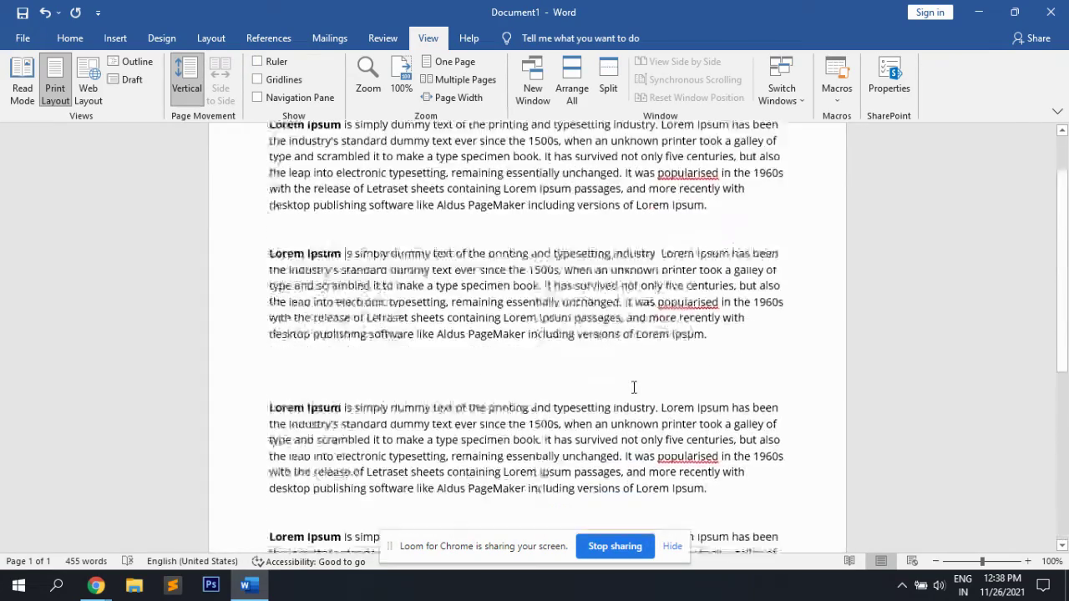
pyautogui.scroll(3, 634, 386)
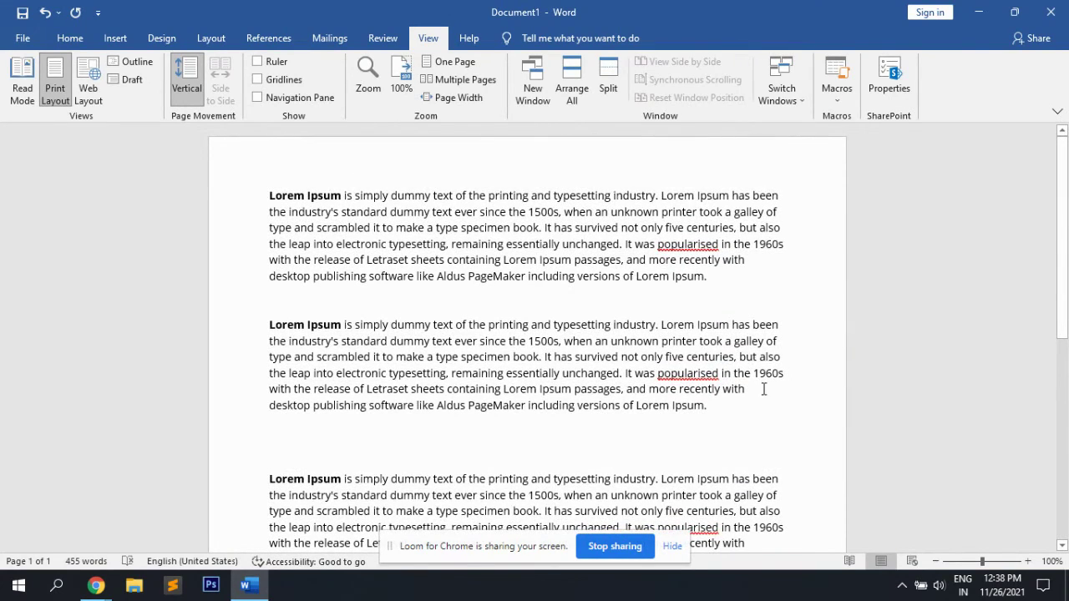
pyautogui.scroll(-10, 763, 389)
pyautogui.scroll(-8, 758, 401)
pyautogui.press('Return')
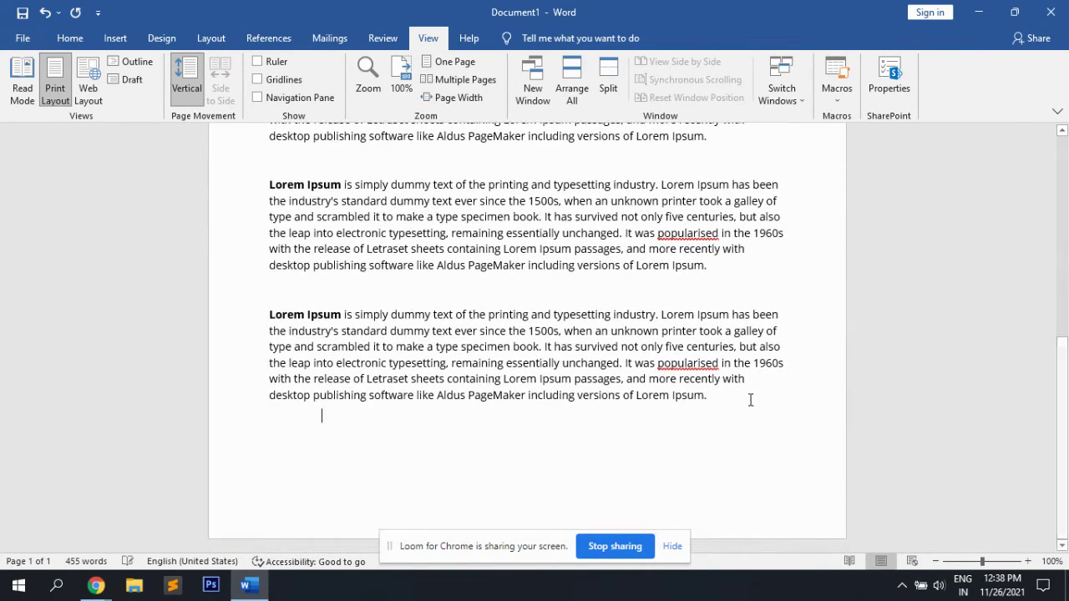
pyautogui.press('Return')
pyautogui.press('Return')
pyautogui.press('Return')
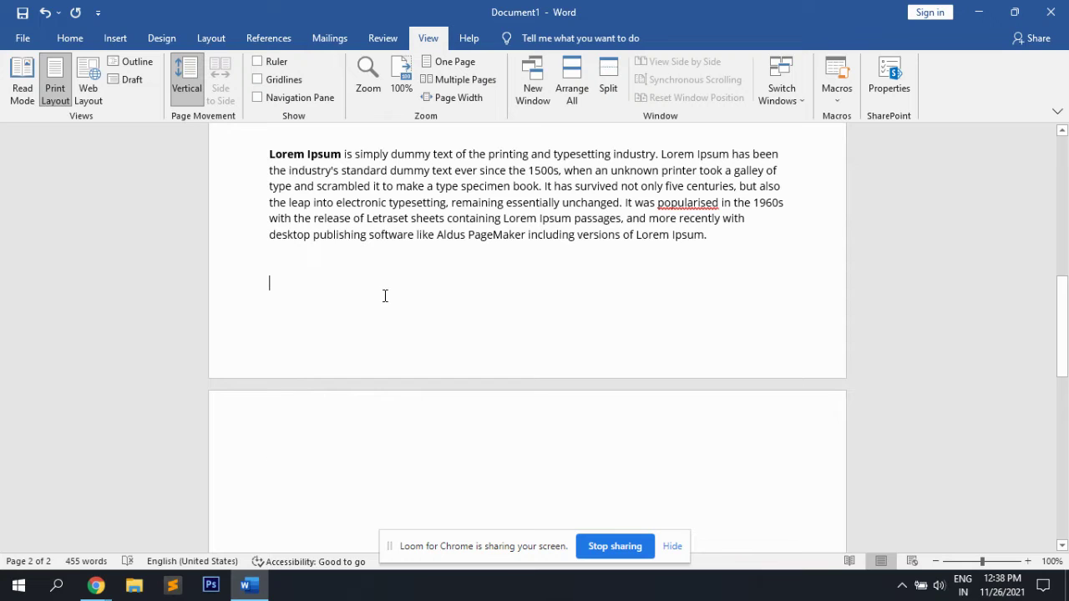
pyautogui.click(24, 38)
# Create a new blank document and type "Please Like and Share my Video and also Subscribe thanks"
pyautogui.click(178, 177)
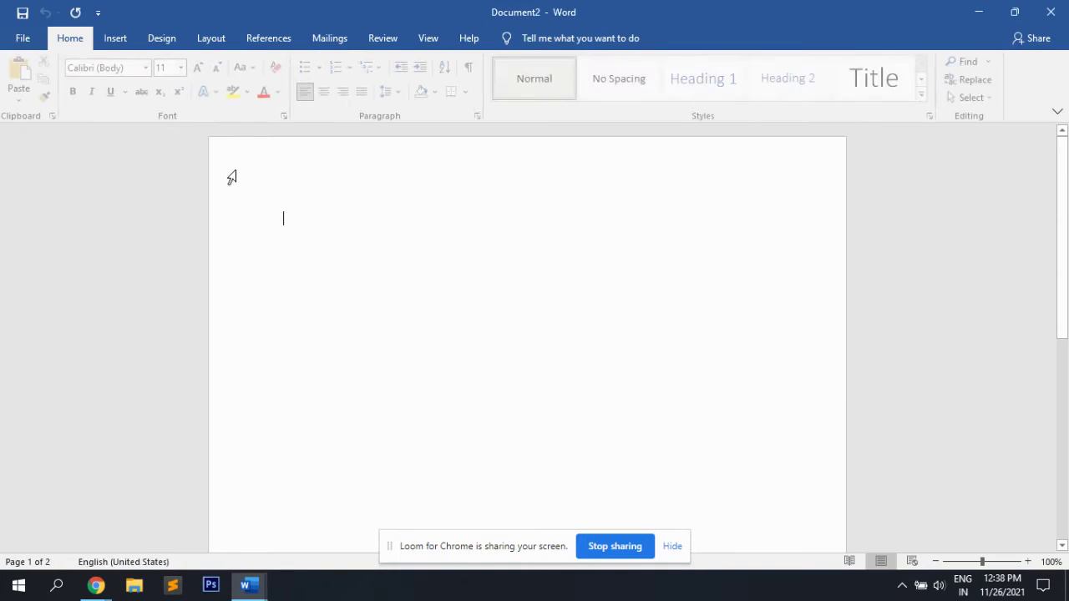
pyautogui.write('P')
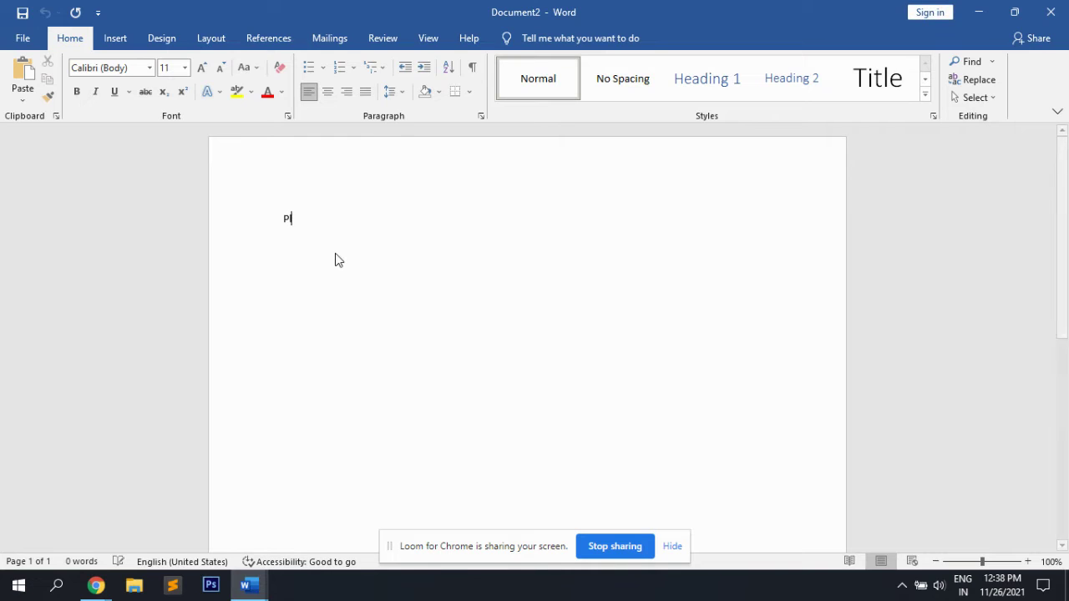
pyautogui.write('lease')
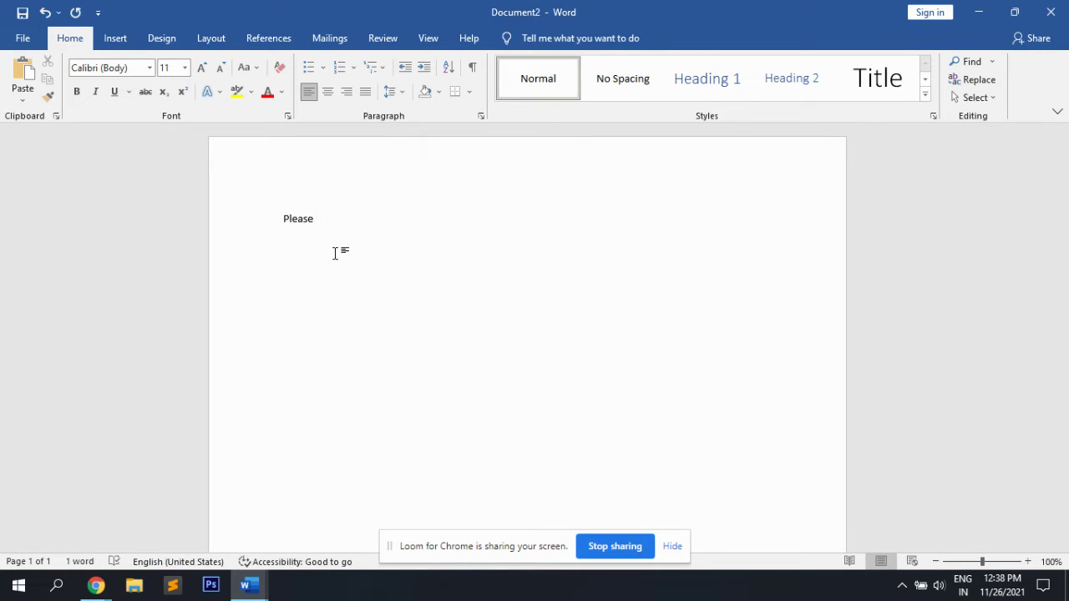
pyautogui.write(' Like and')
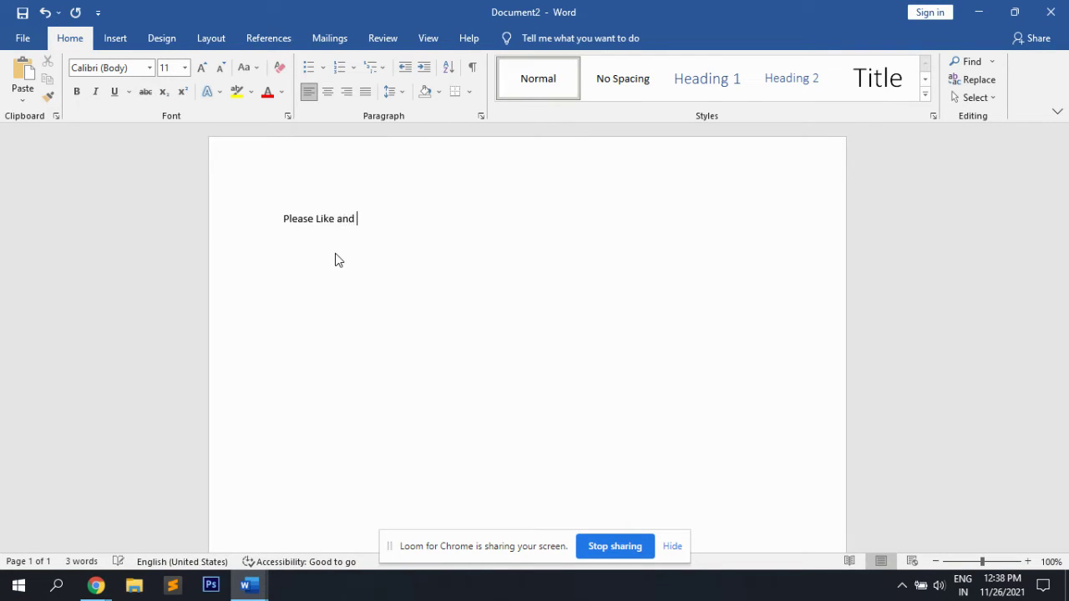
pyautogui.write('Share my V')
pyautogui.write('ideo and')
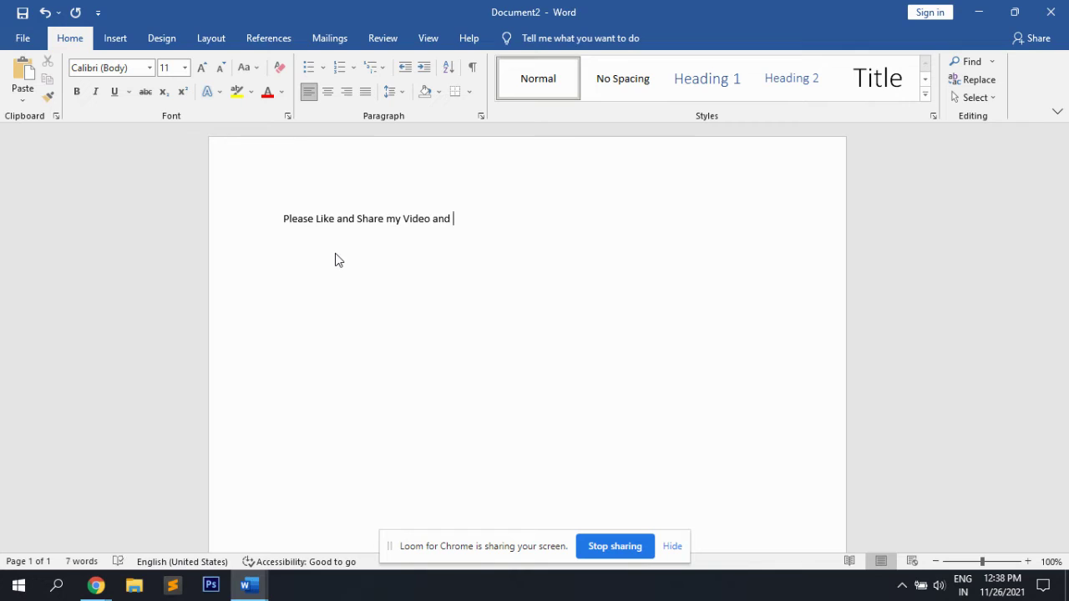
pyautogui.write(' Subscribe thanks')
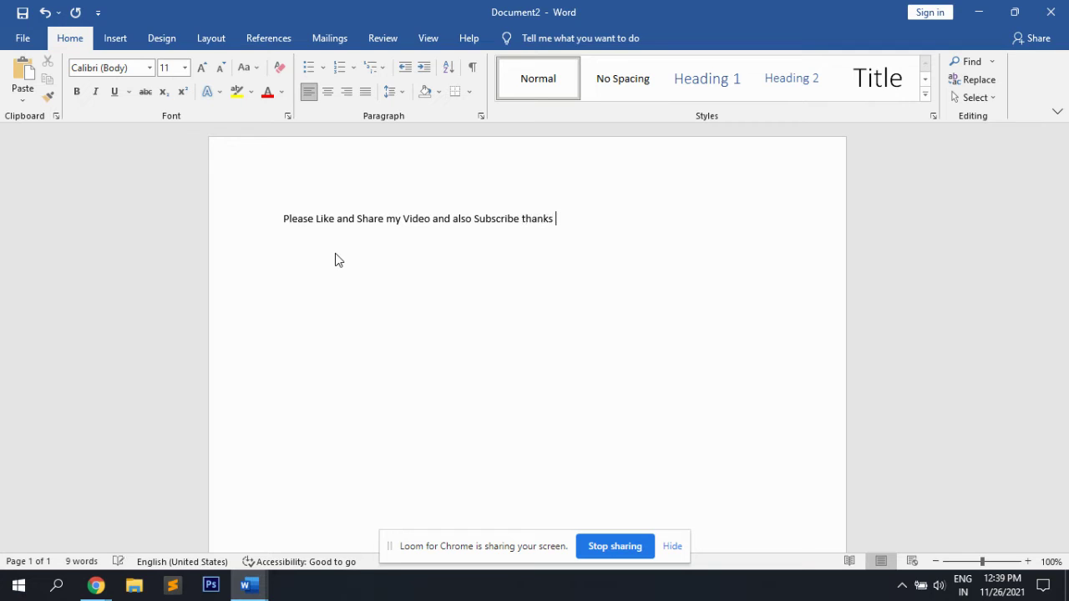
# Select the sentence and grow its font size to 20 pt
pyautogui.tripleClick(577, 216)
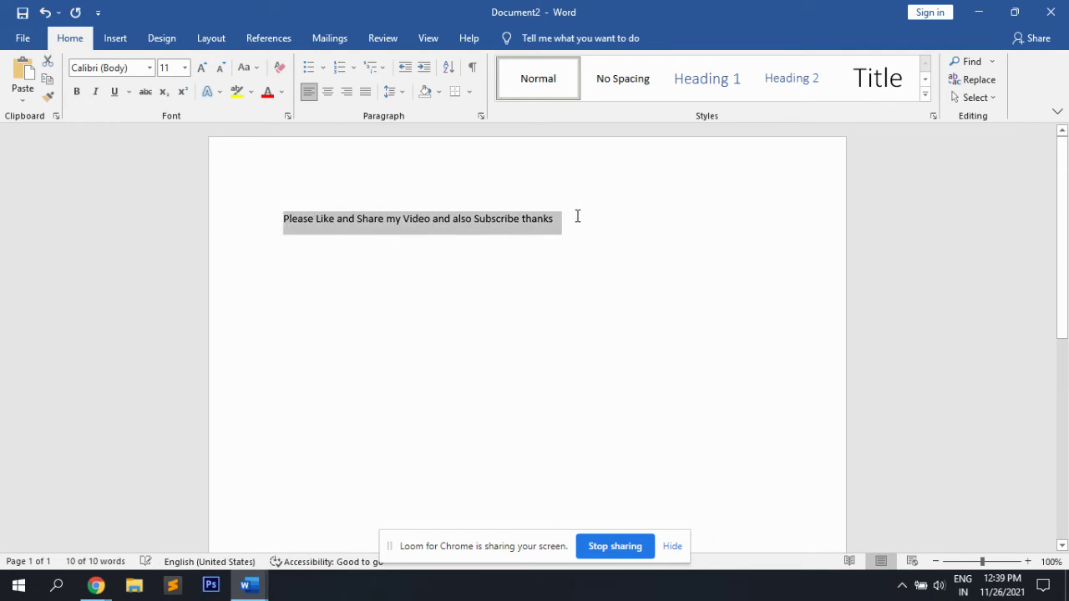
pyautogui.click(201, 70)
pyautogui.click(201, 70)
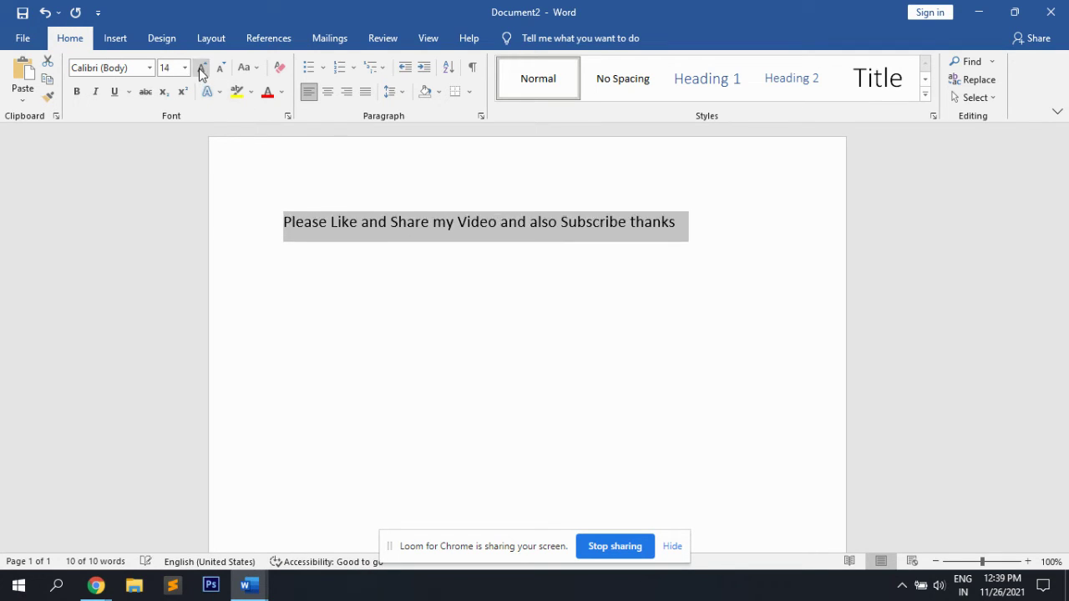
pyautogui.click(201, 70)
pyautogui.click(201, 70)
pyautogui.click(201, 70)
pyautogui.click(370, 265)
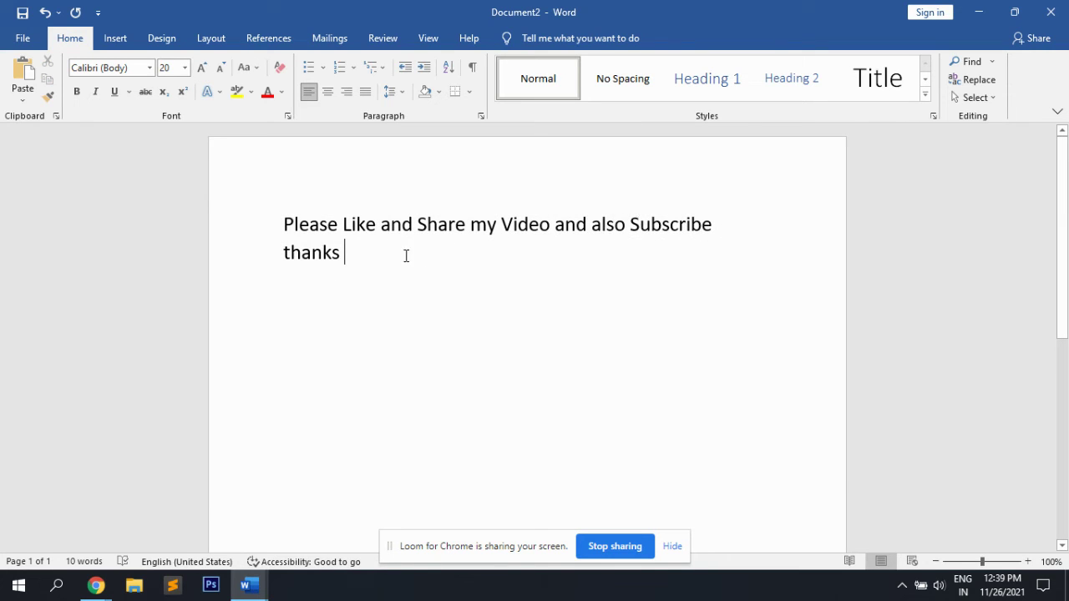
# Apply a shadowed style from the Text Effects gallery, keeping the font colour unchanged
pyautogui.doubleClick(239, 212)
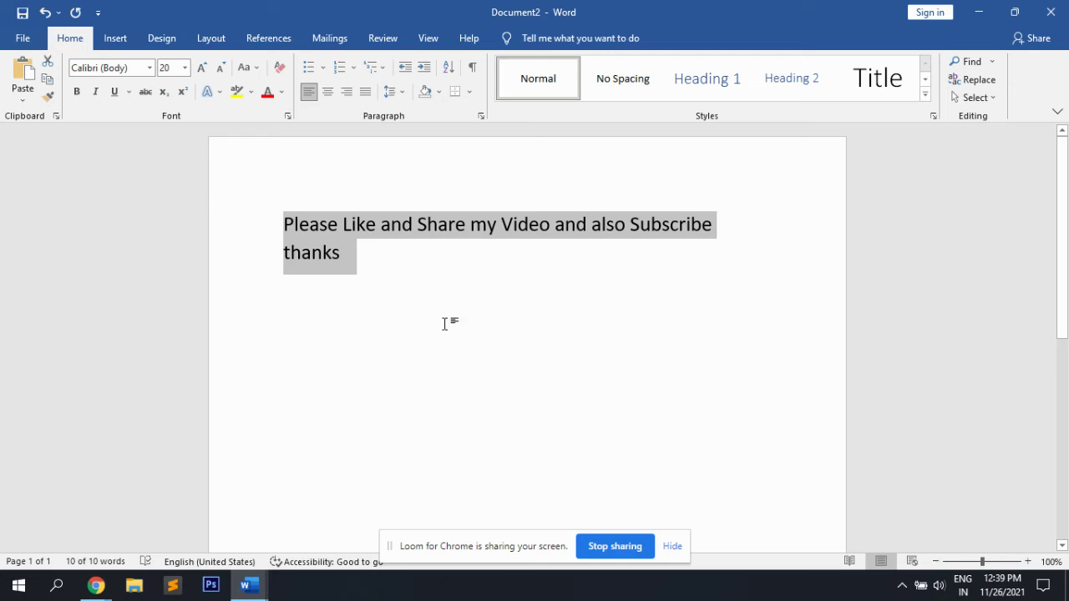
pyautogui.click(441, 326)
pyautogui.doubleClick(216, 211)
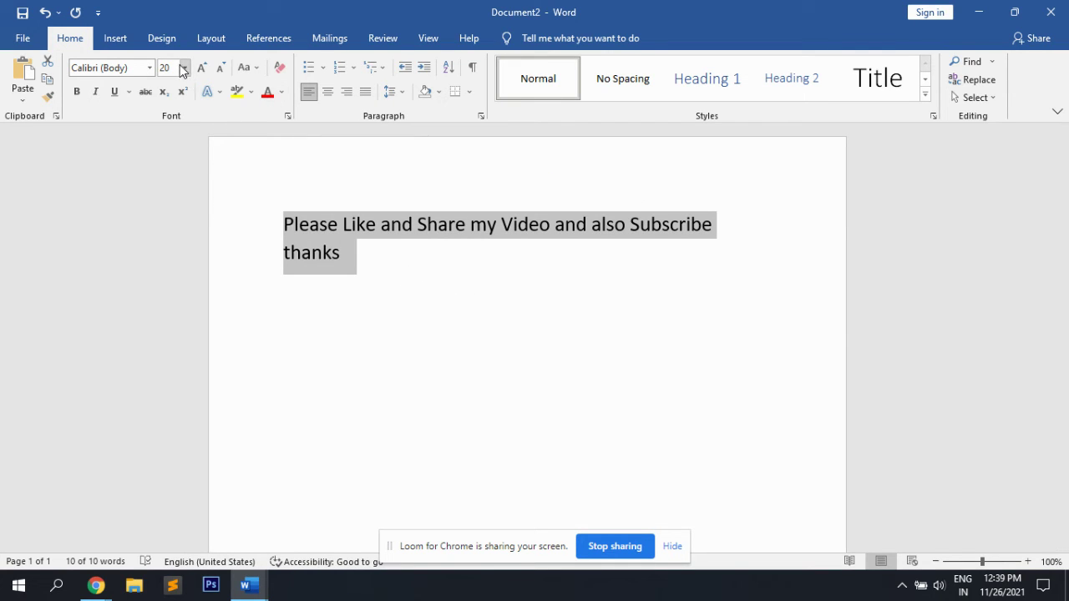
pyautogui.click(208, 91)
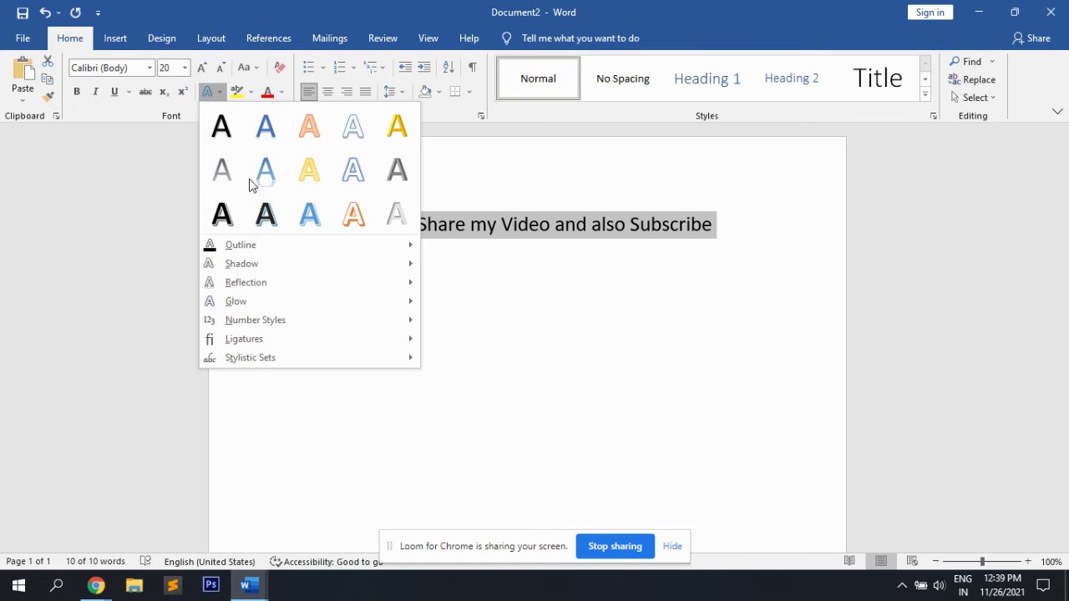
pyautogui.click(262, 211)
pyautogui.click(425, 287)
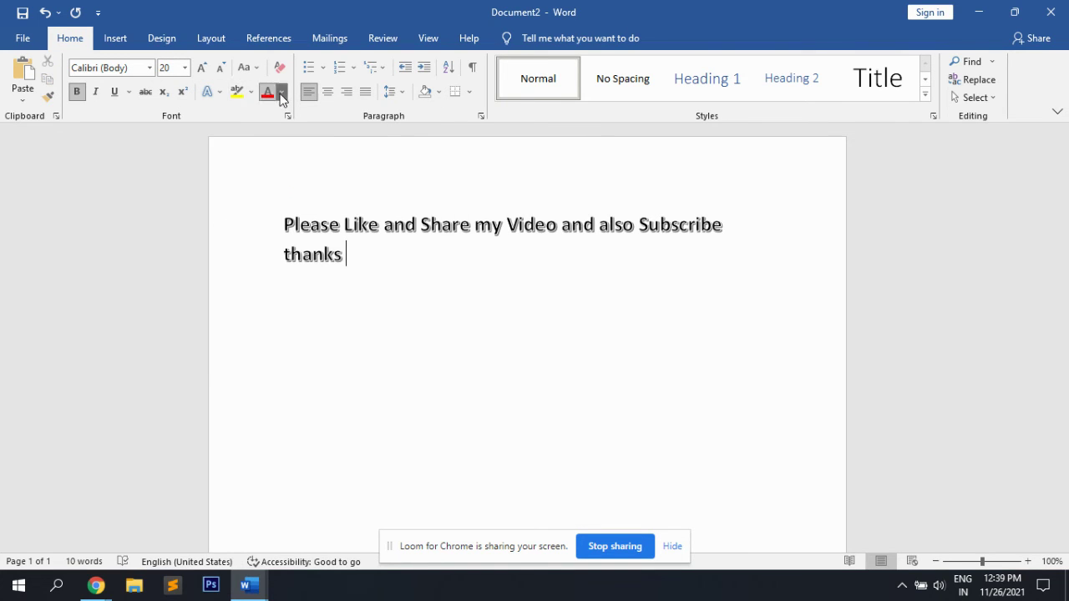
pyautogui.click(281, 92)
pyautogui.click(404, 216)
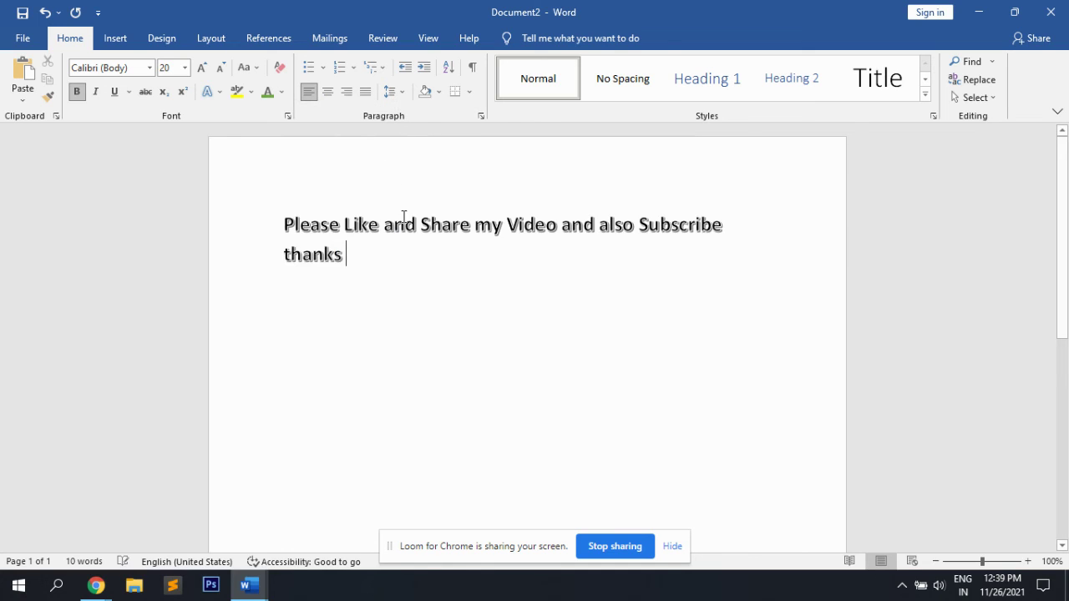
# Colour the whole shadowed sentence green
pyautogui.tripleClick(286, 216)
pyautogui.click(268, 92)
pyautogui.click(401, 261)
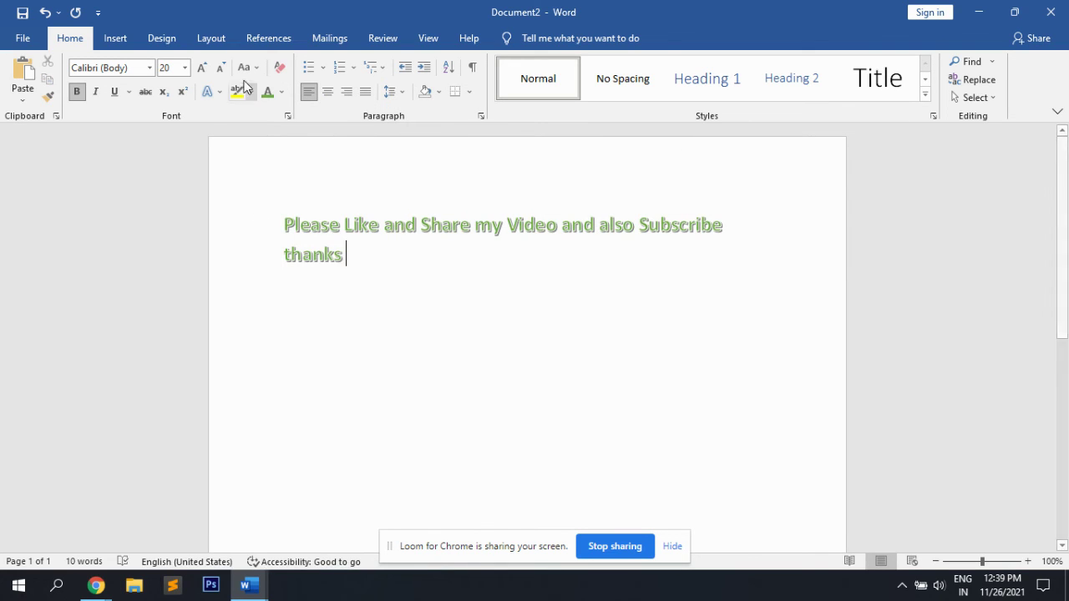
# Set the whole sentence's font size to 36 pt
pyautogui.moveTo(360, 265); pyautogui.dragTo(248, 203)
pyautogui.click(185, 67)
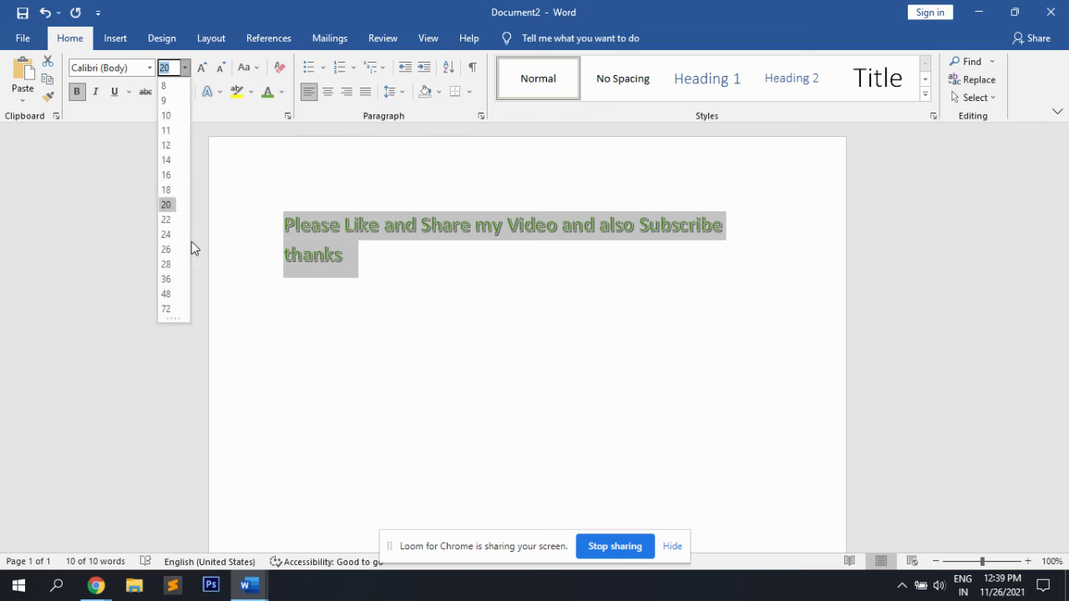
pyautogui.click(172, 278)
pyautogui.click(444, 331)
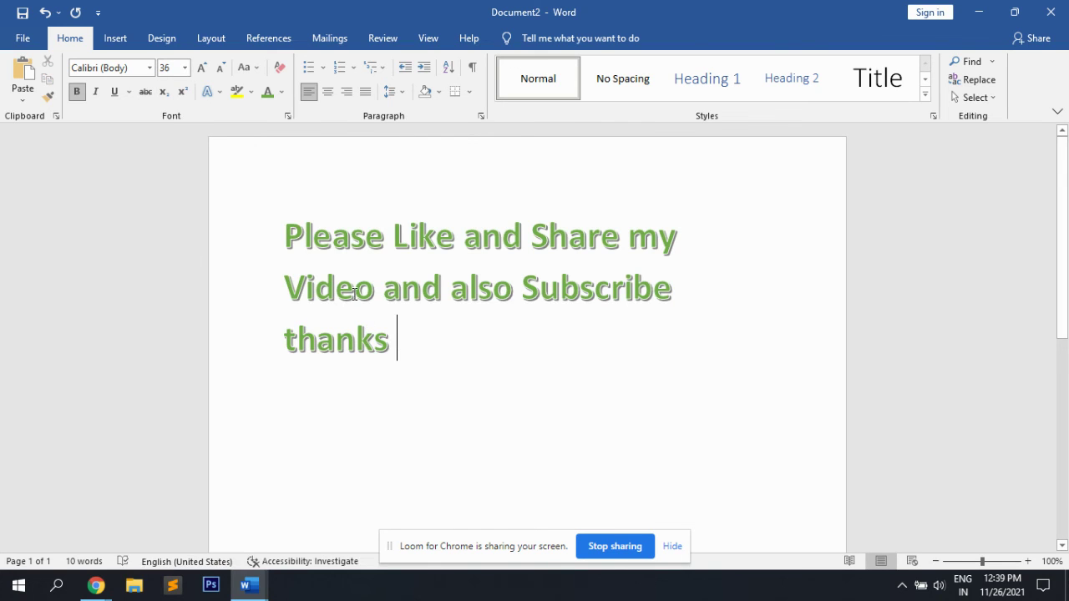
# Change the three-line sentence's font colour to dark red
pyautogui.moveTo(288, 229); pyautogui.dragTo(399, 338)
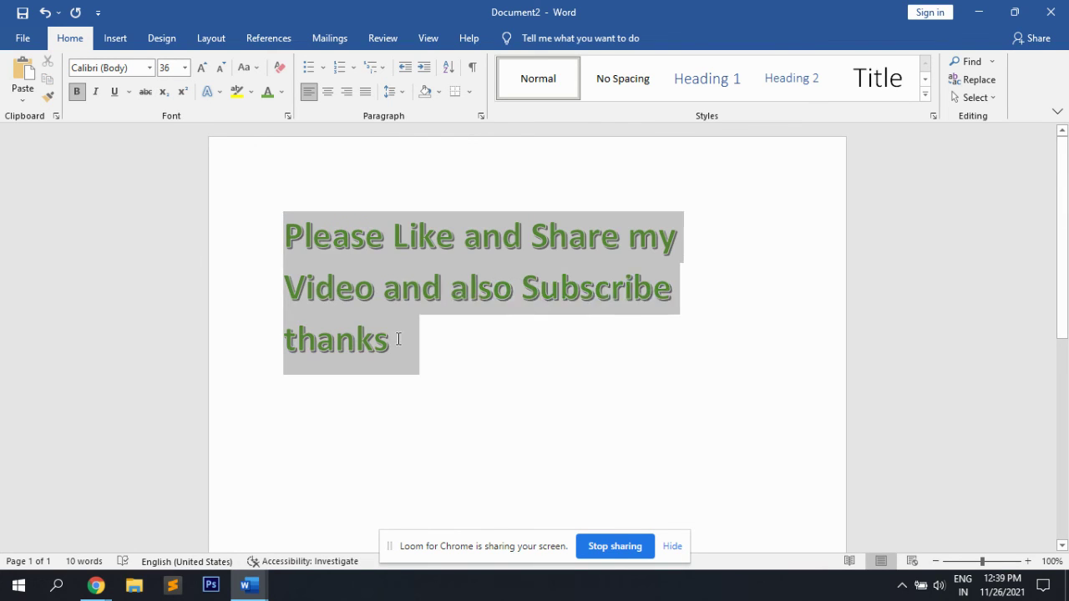
pyautogui.click(281, 92)
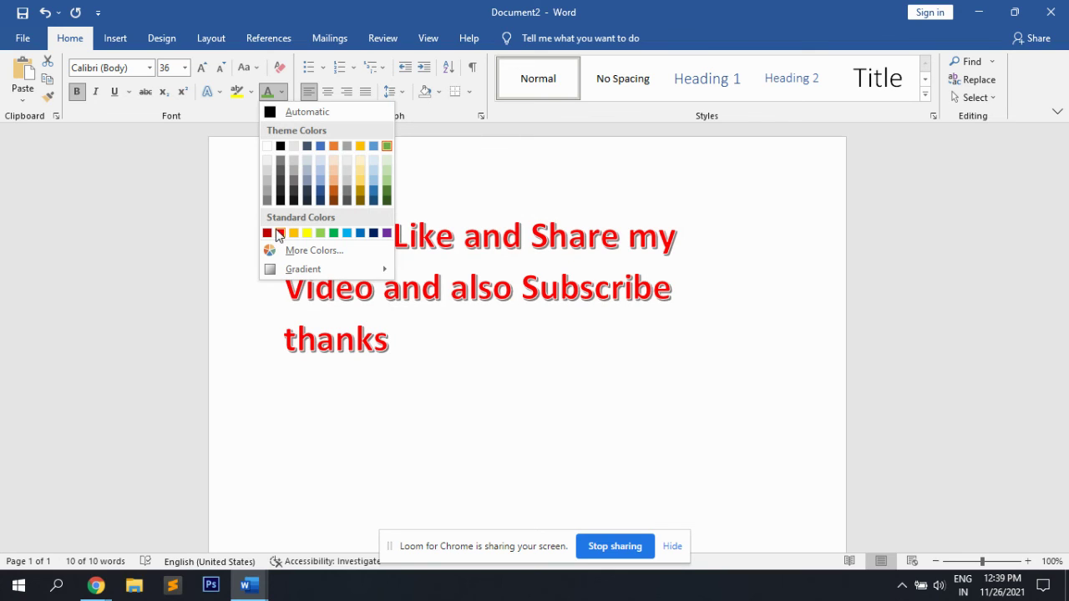
pyautogui.click(267, 233)
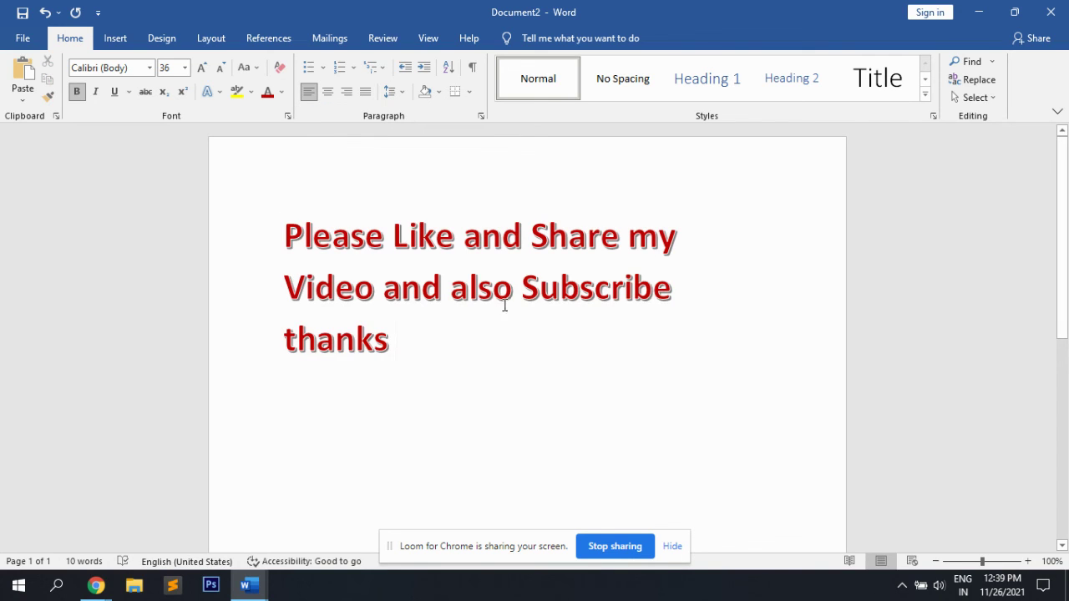